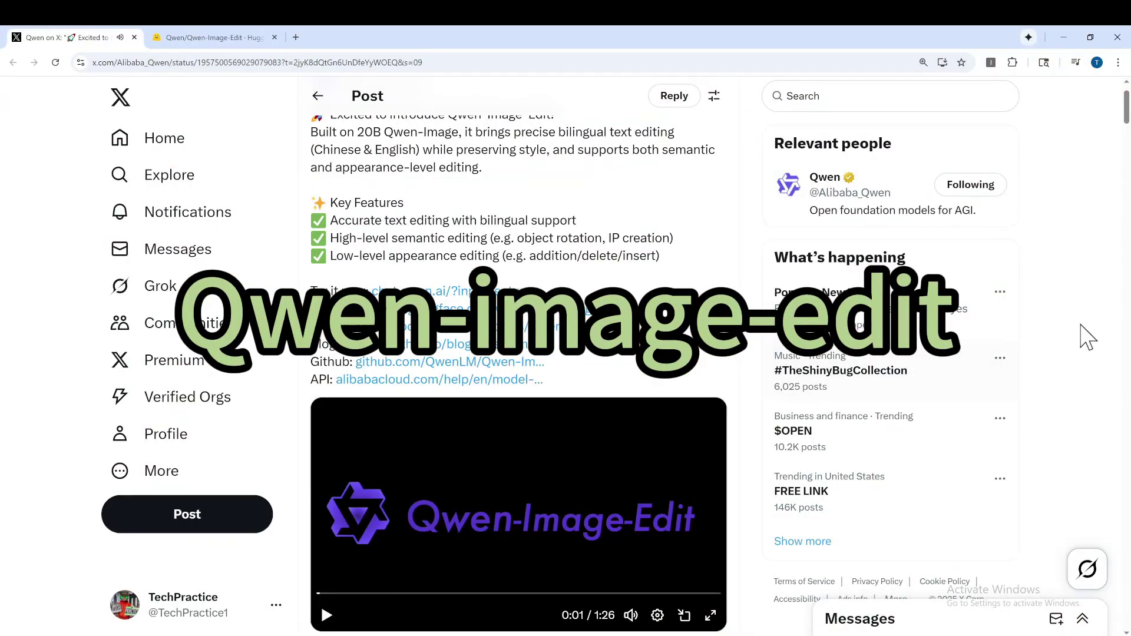
Open the Qwen post's Blog link in a new background tab
scroll(954, 410, up, 1)
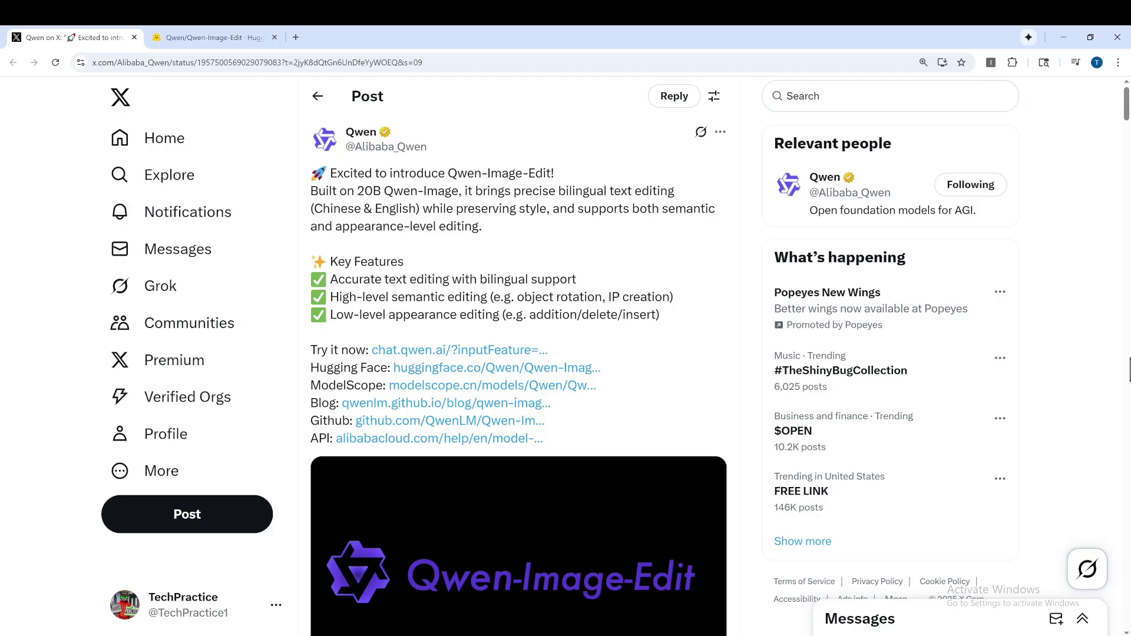
right_click(403, 410)
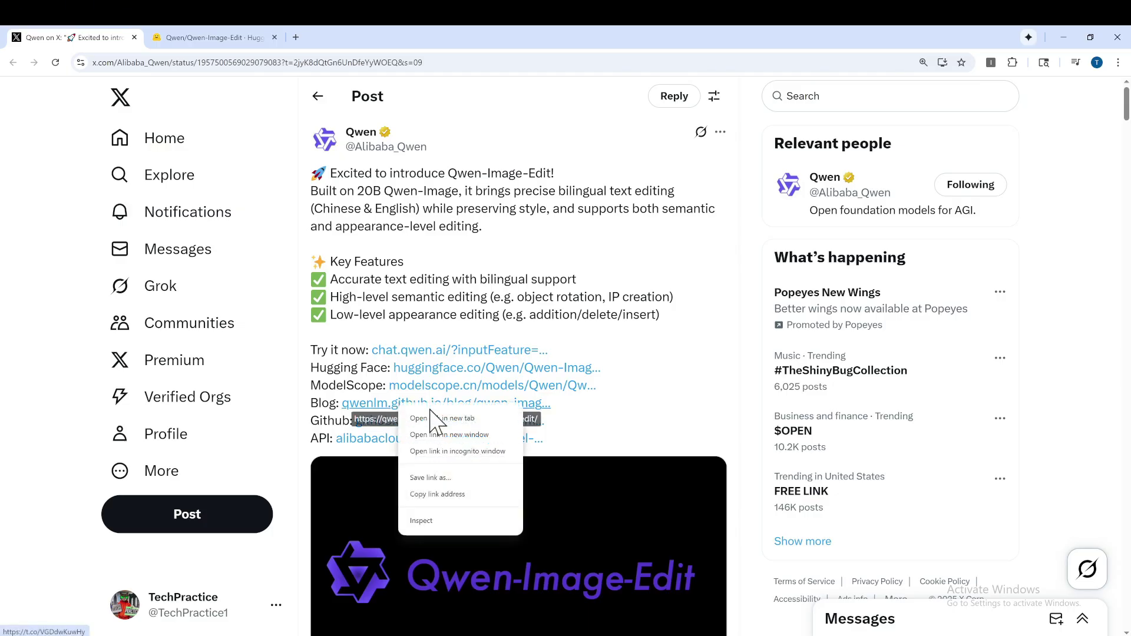
click(451, 420)
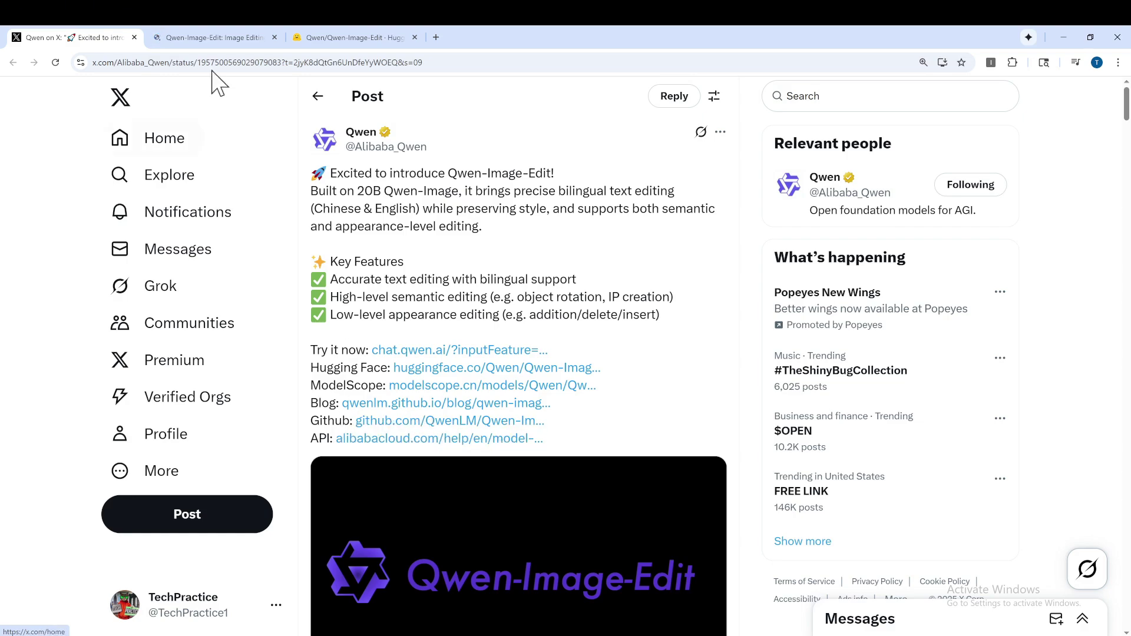
Switch to the Qwen-Image-Edit blog tab and read its showcase from Object Removal to Virtual Try-On
click(217, 39)
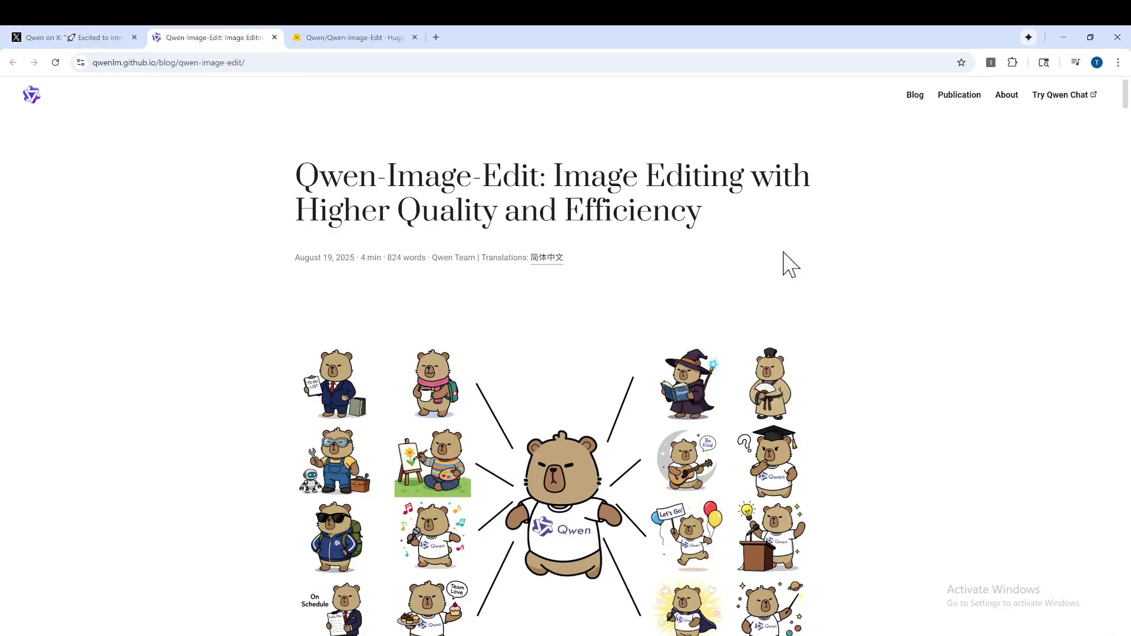
drag(291, 171, 825, 222)
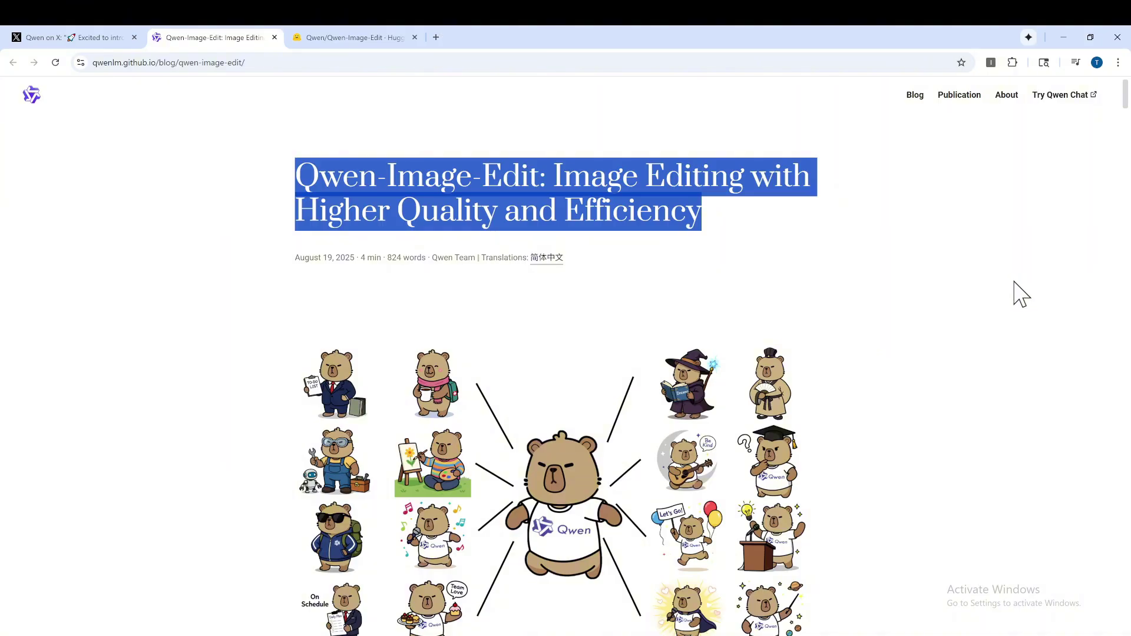
scroll(1020, 293, down, 9)
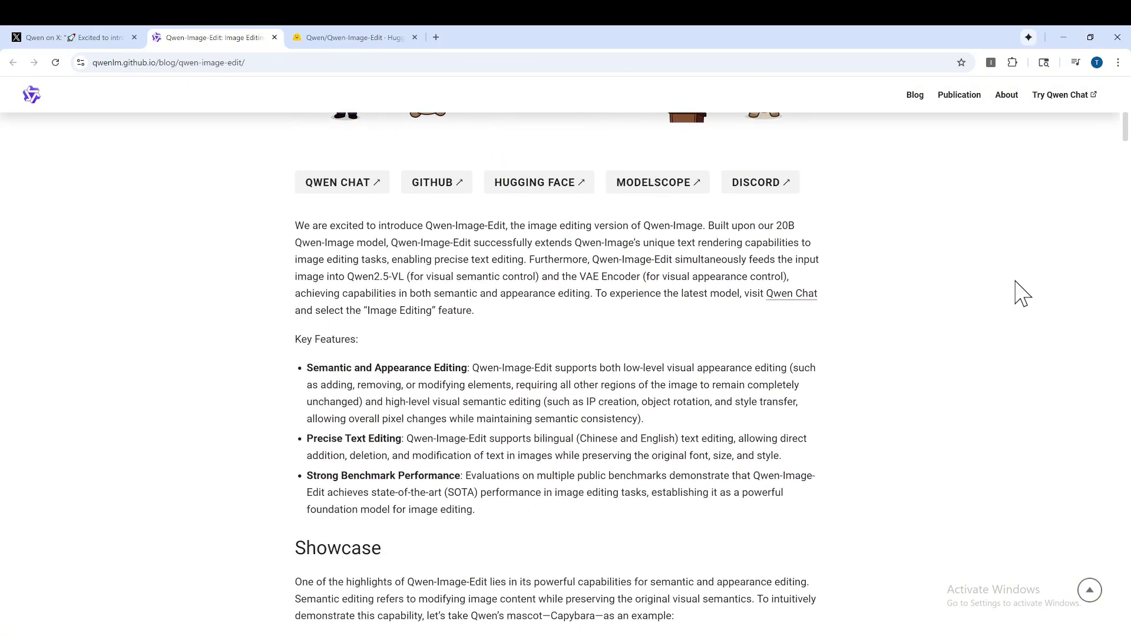
scroll(1021, 293, down, 20)
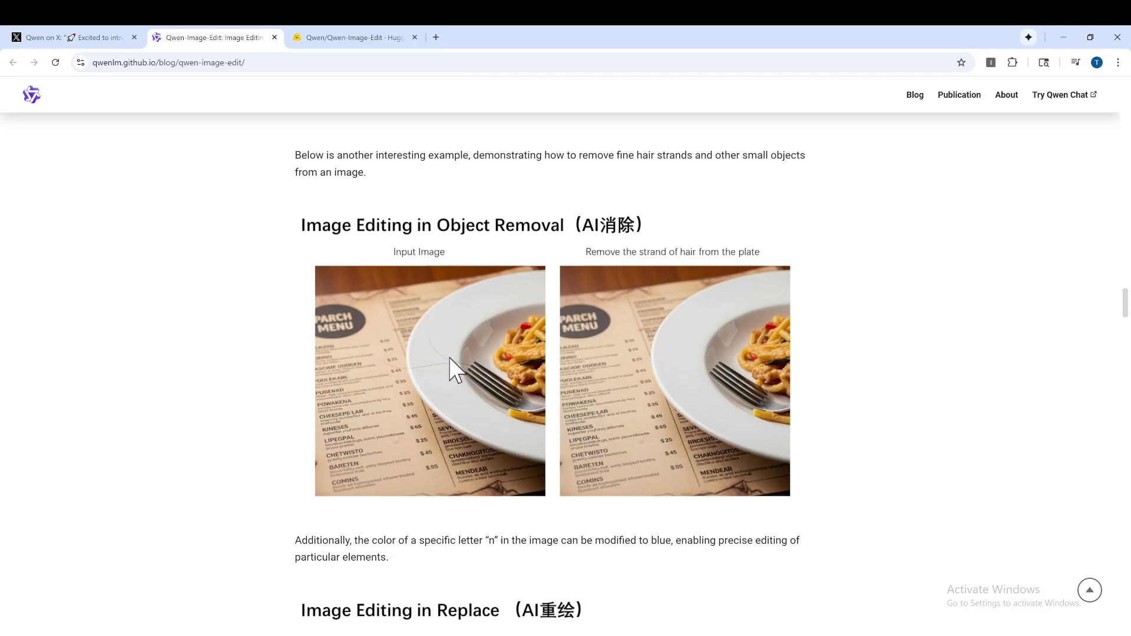
scroll(500, 374, down, 6)
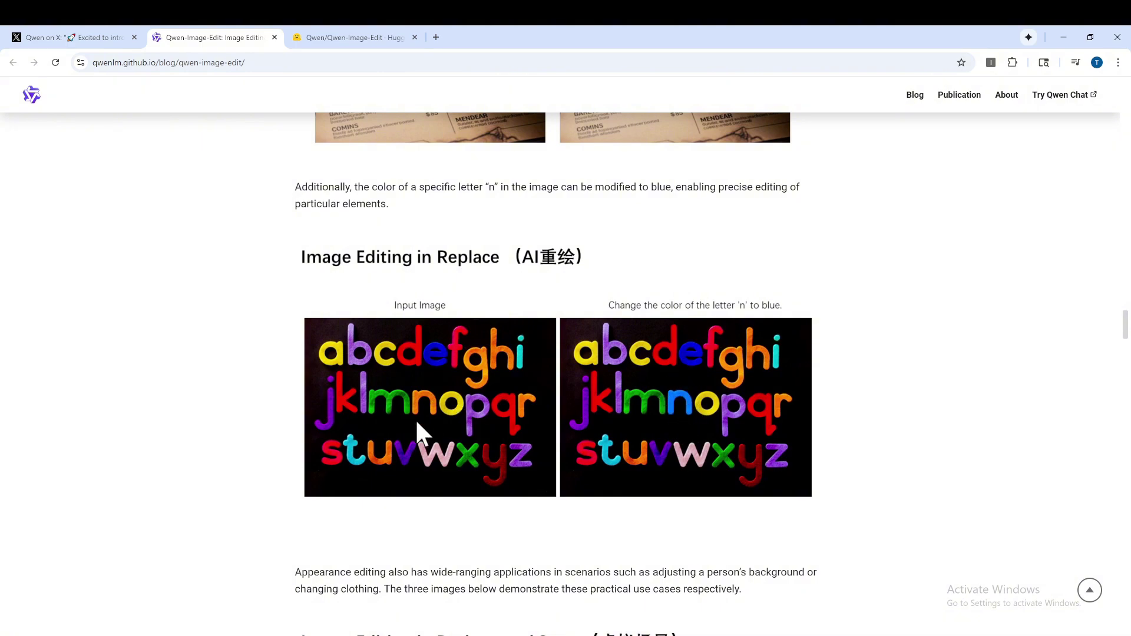
scroll(442, 405, down, 4)
scroll(518, 413, down, 3)
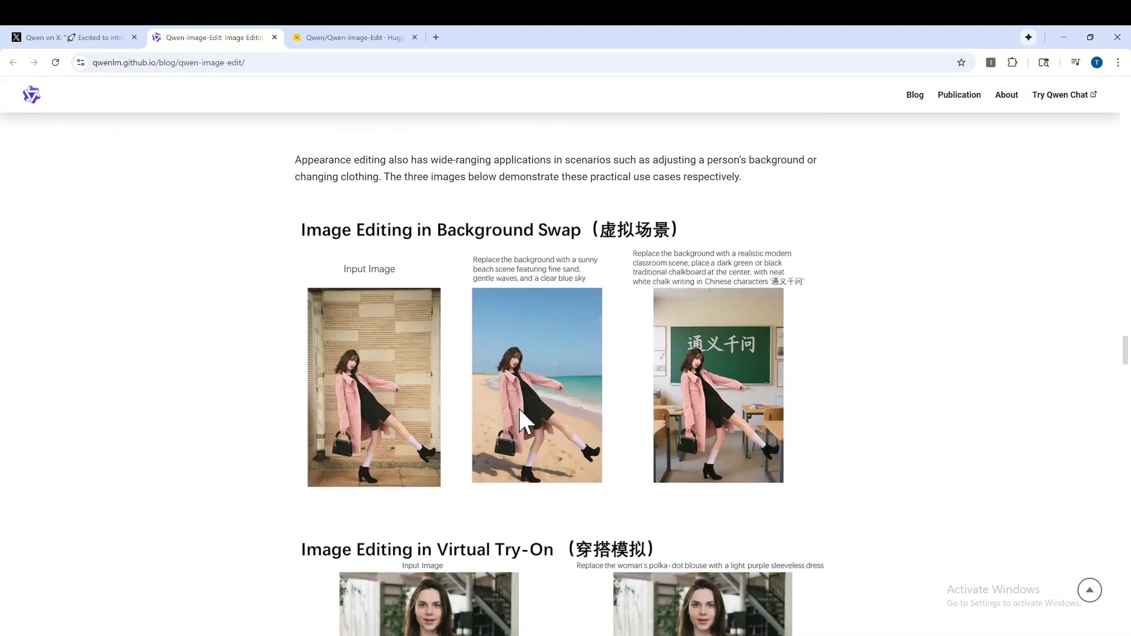
scroll(519, 409, up, 1)
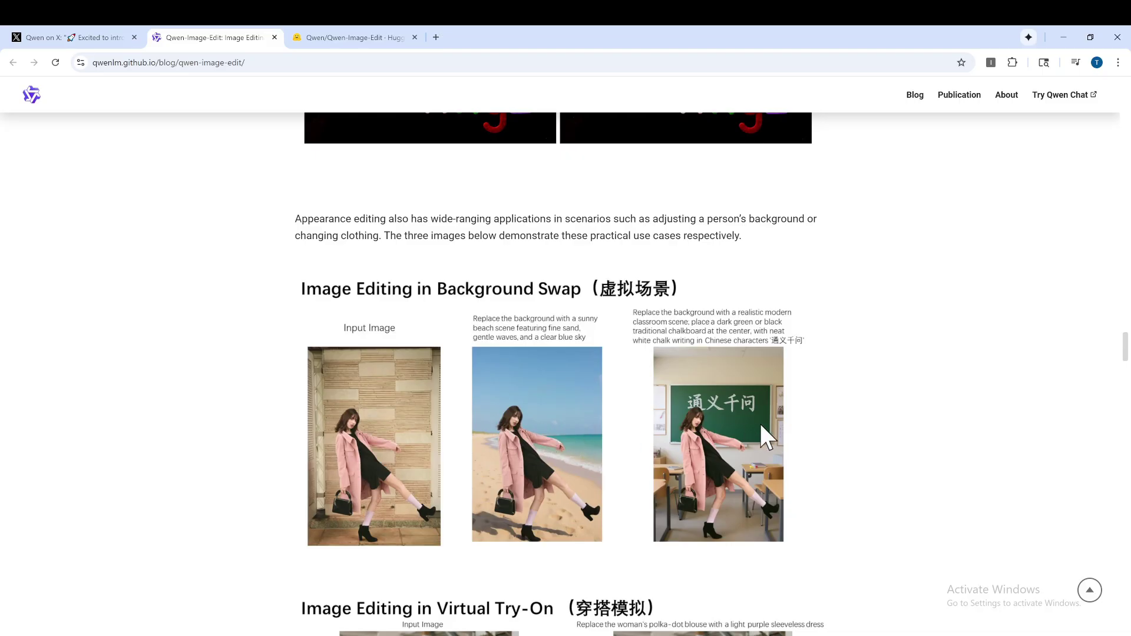
scroll(760, 423, down, 5)
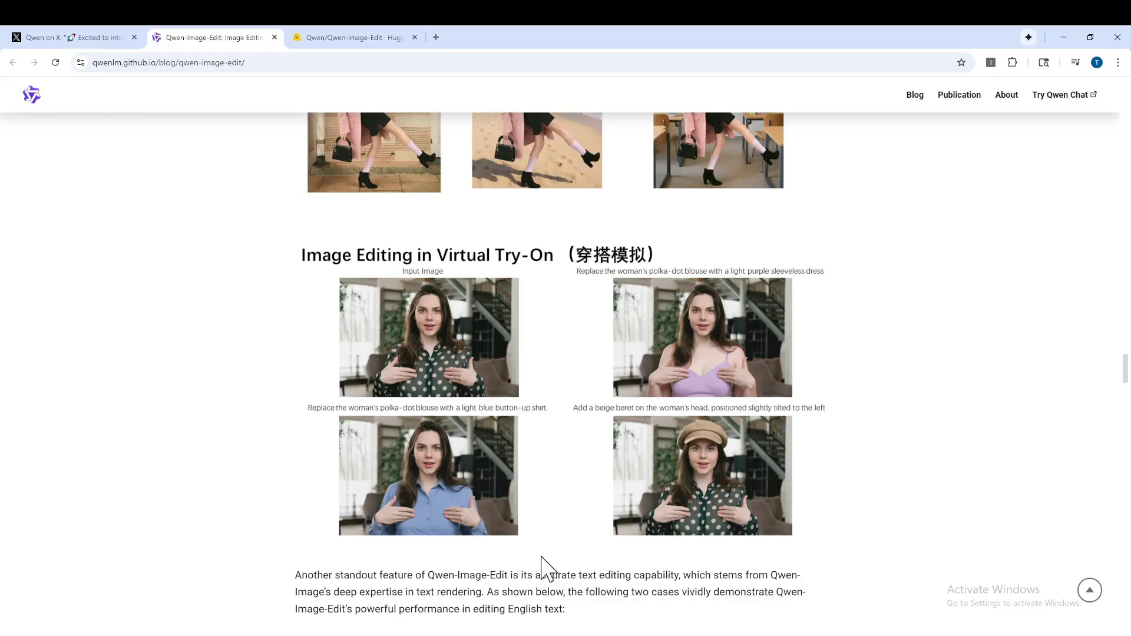
Read the poster and calligraphy-repair examples to the summary, then return to the top and select the title
scroll(542, 569, down, 7)
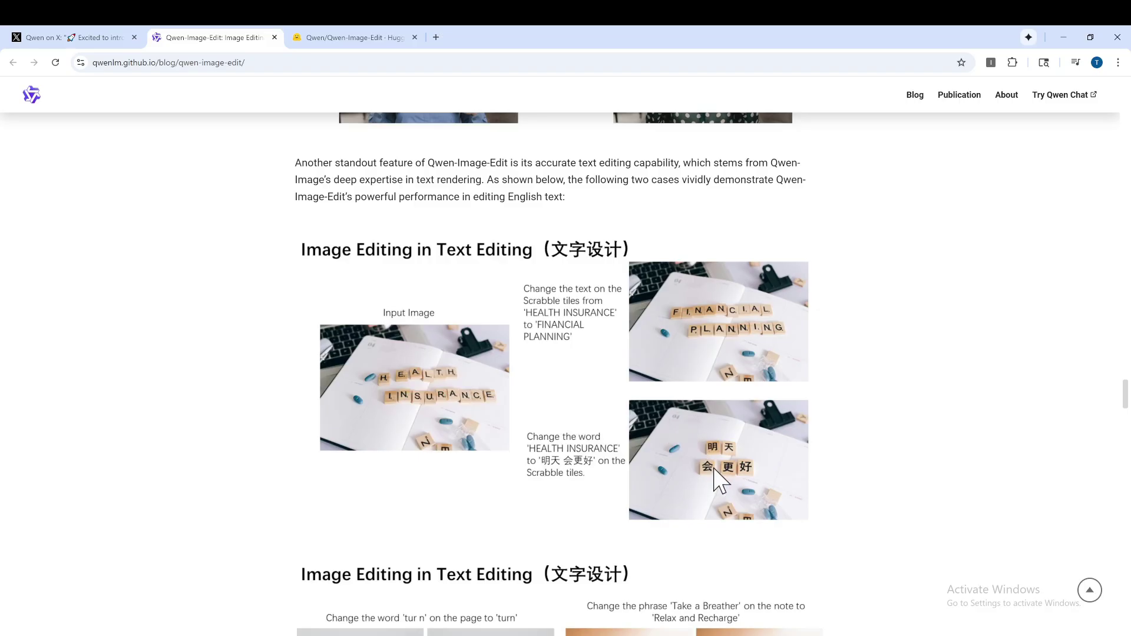
scroll(714, 469, down, 6)
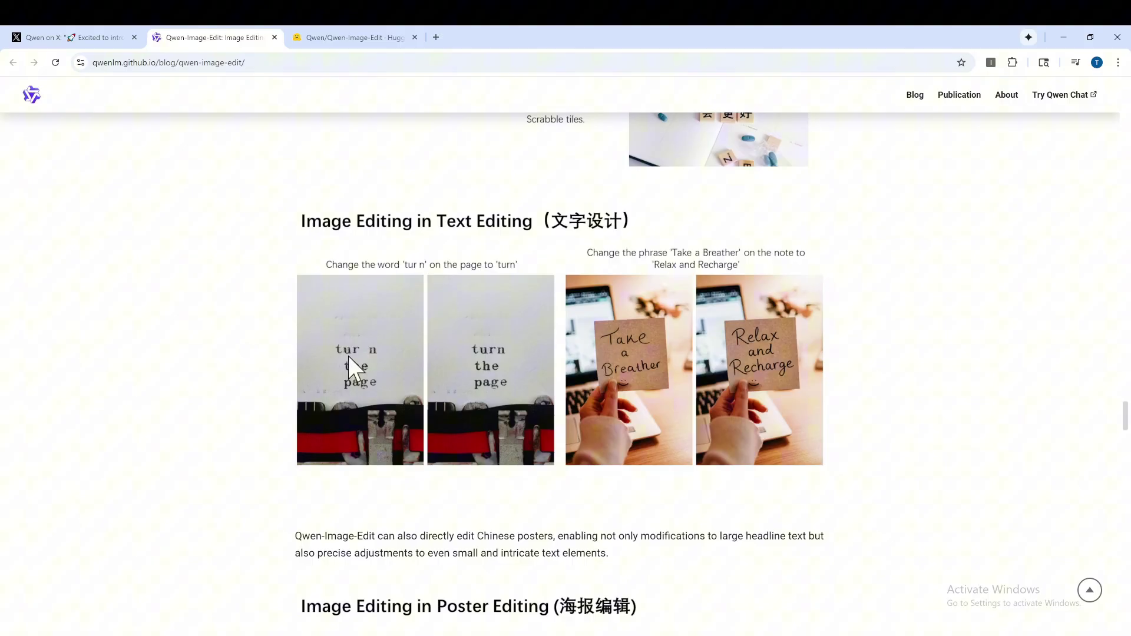
scroll(362, 353, down, 7)
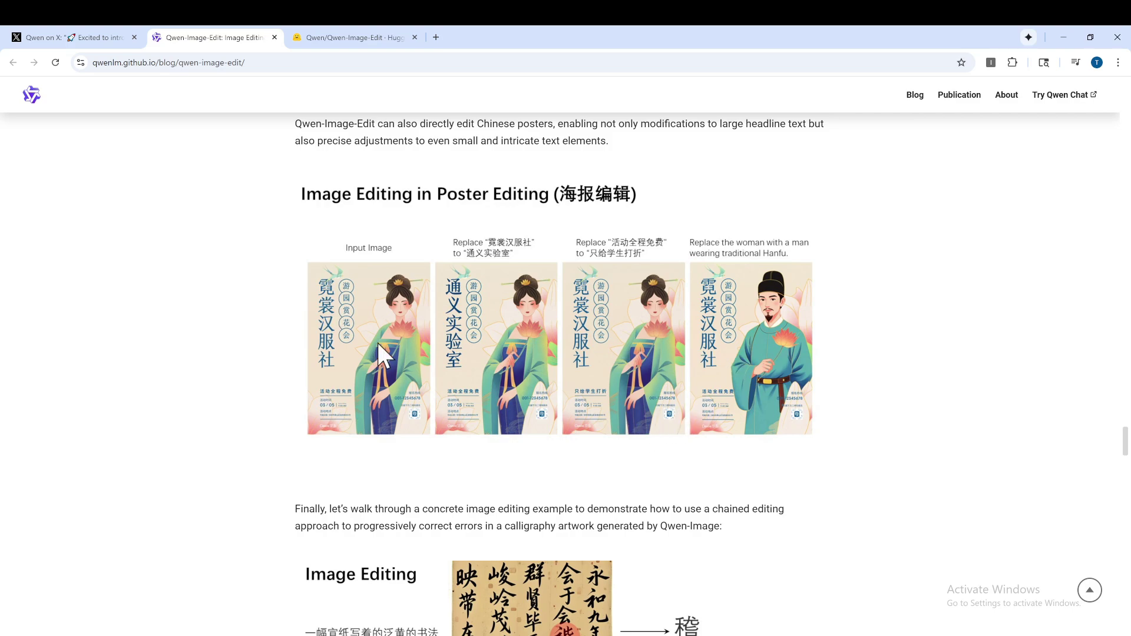
scroll(377, 344, down, 7)
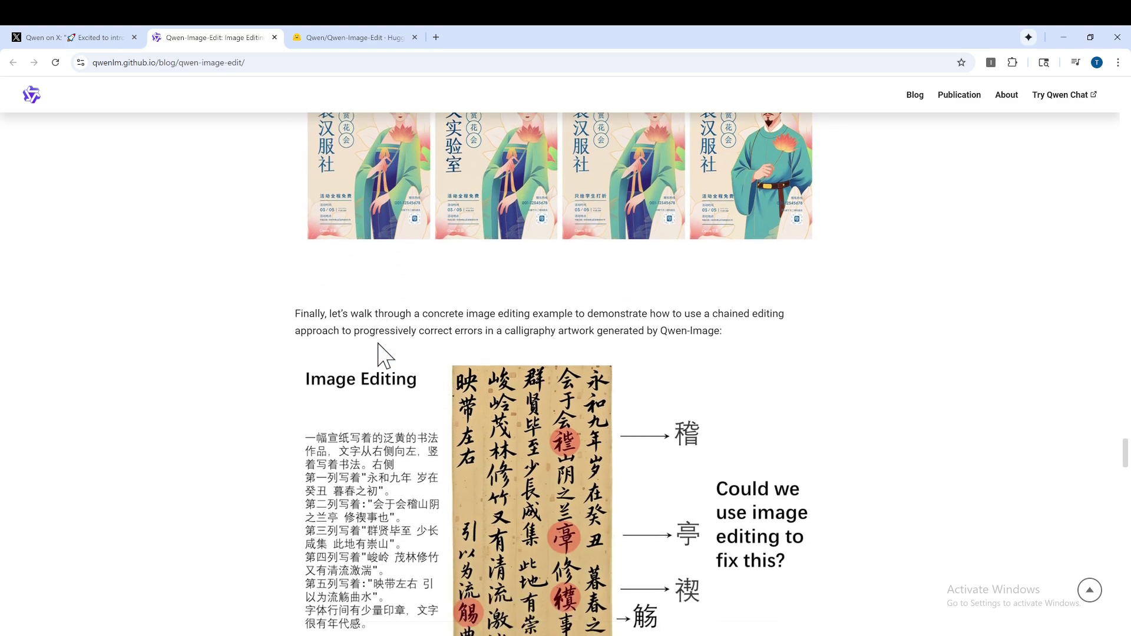
scroll(378, 343, down, 15)
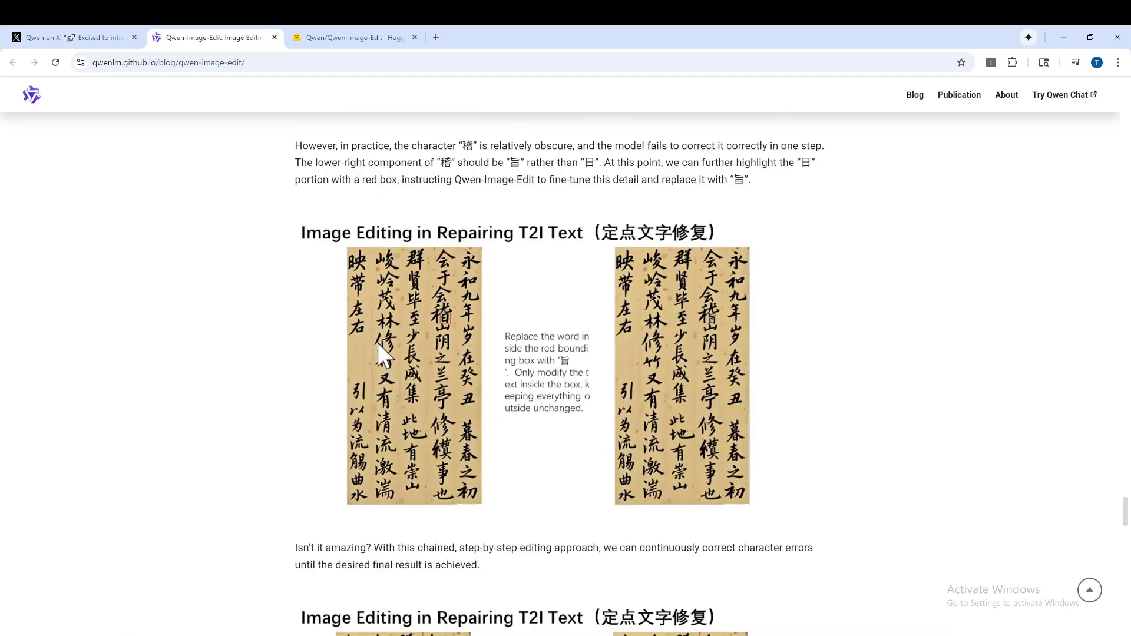
scroll(378, 353, down, 15)
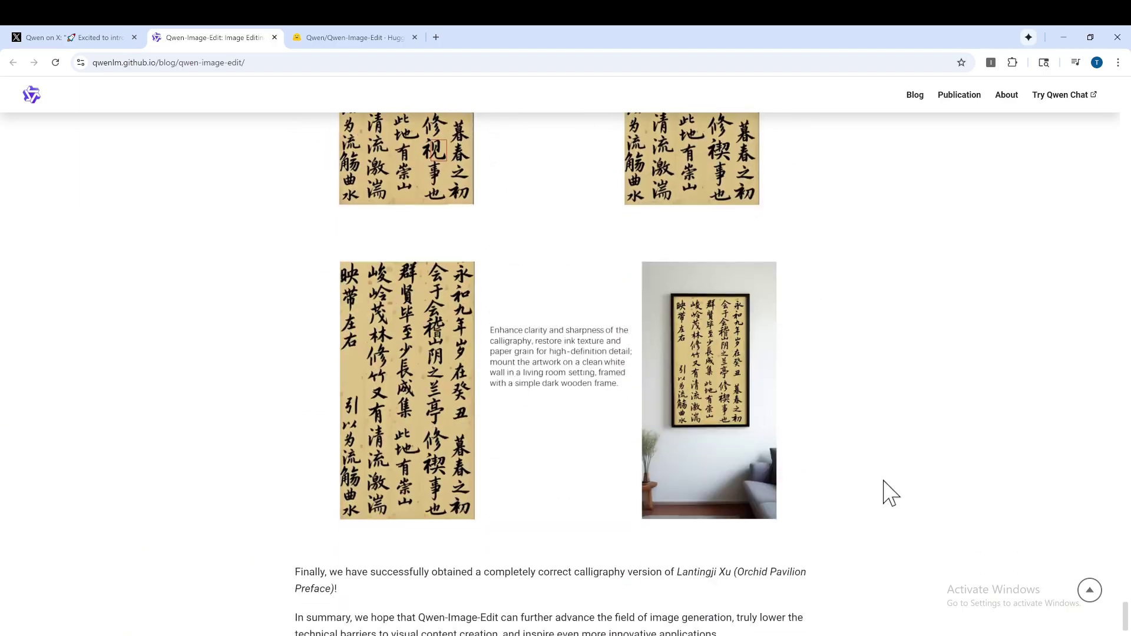
click(1089, 589)
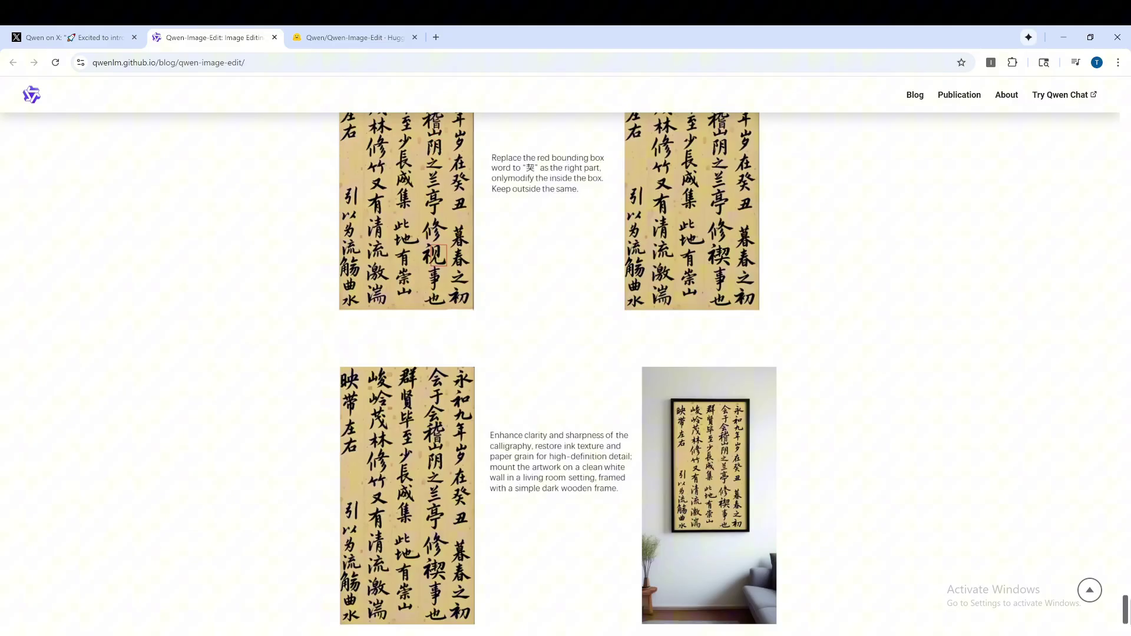
triple_click(647, 174)
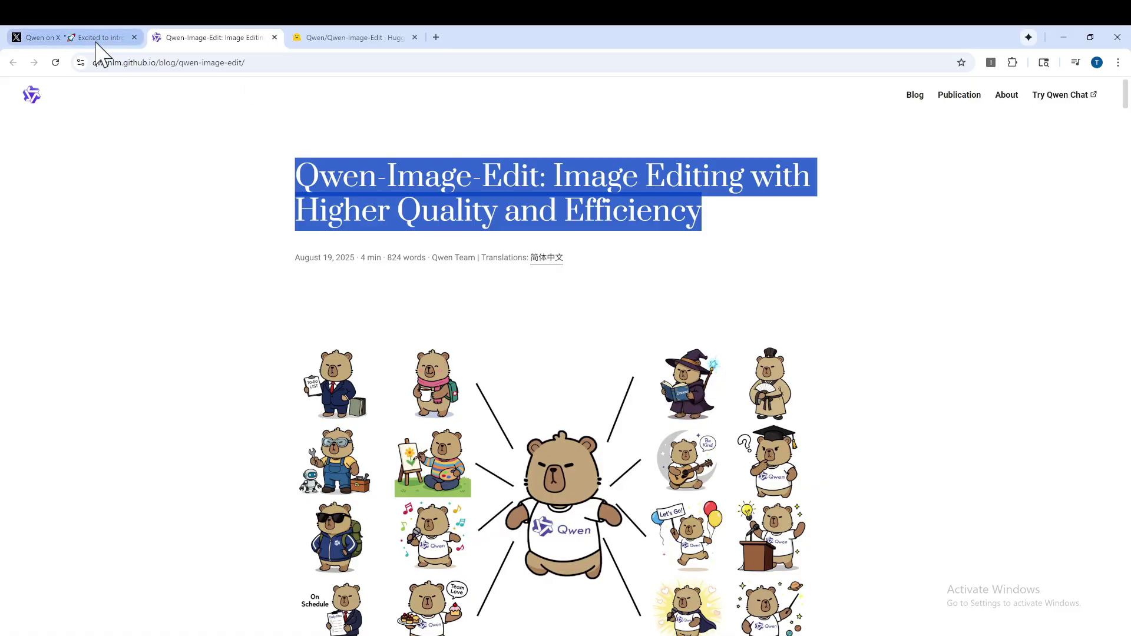
Back on the X post, select the chat.qwen.ai address after 'Try it now'
click(116, 39)
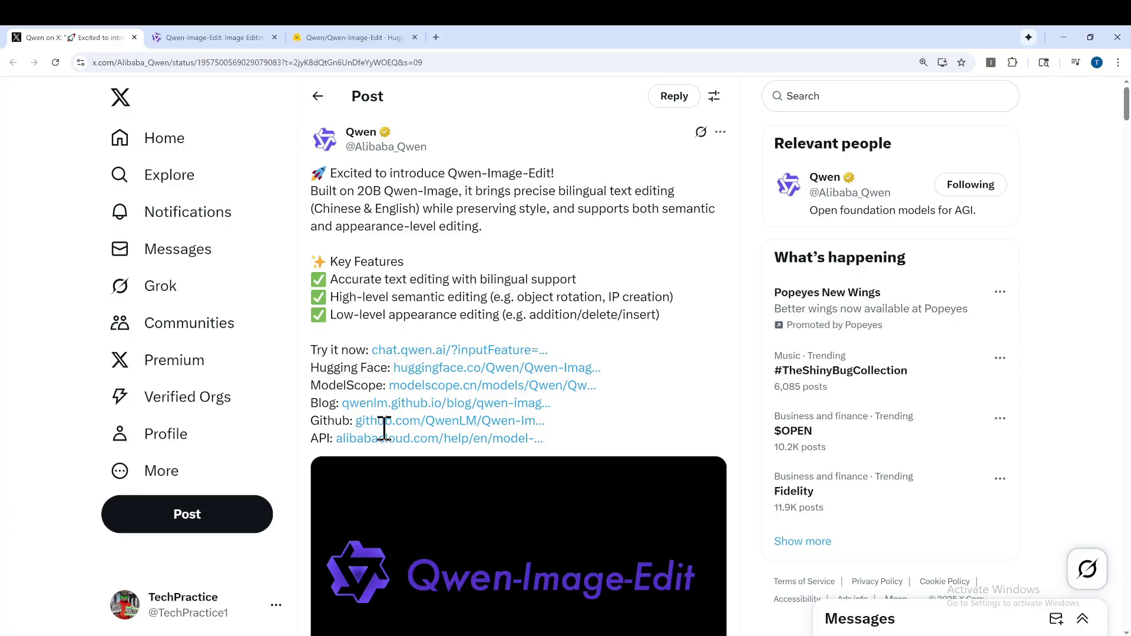
drag(539, 350, 374, 350)
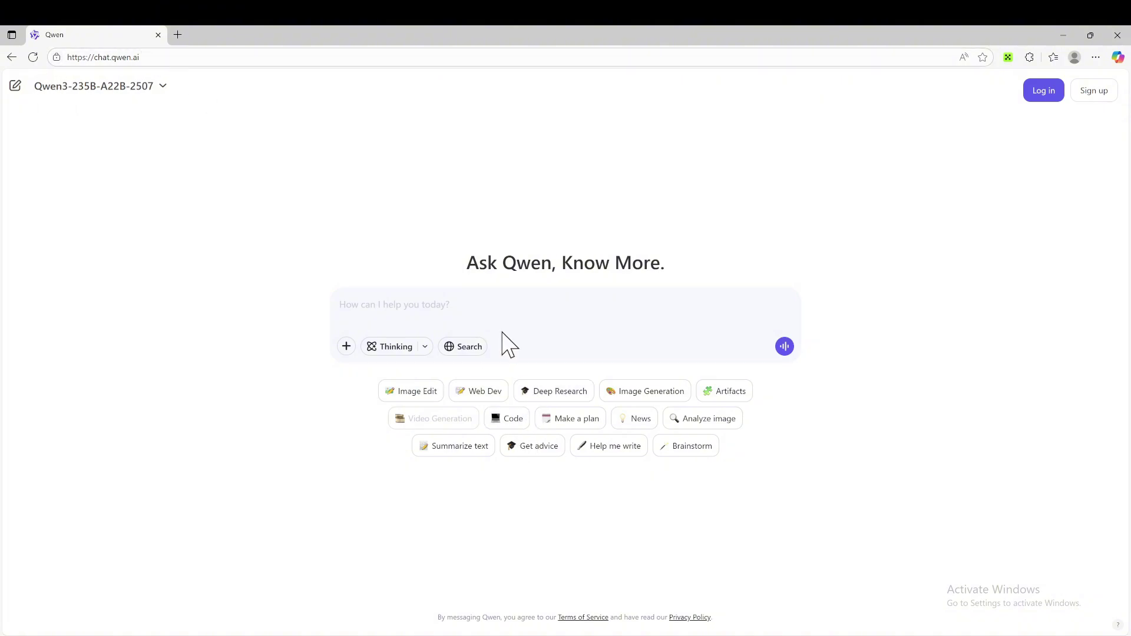
Switch to Image Edit and upload ComfyUI_00067 from Desktop > photos_original
click(415, 394)
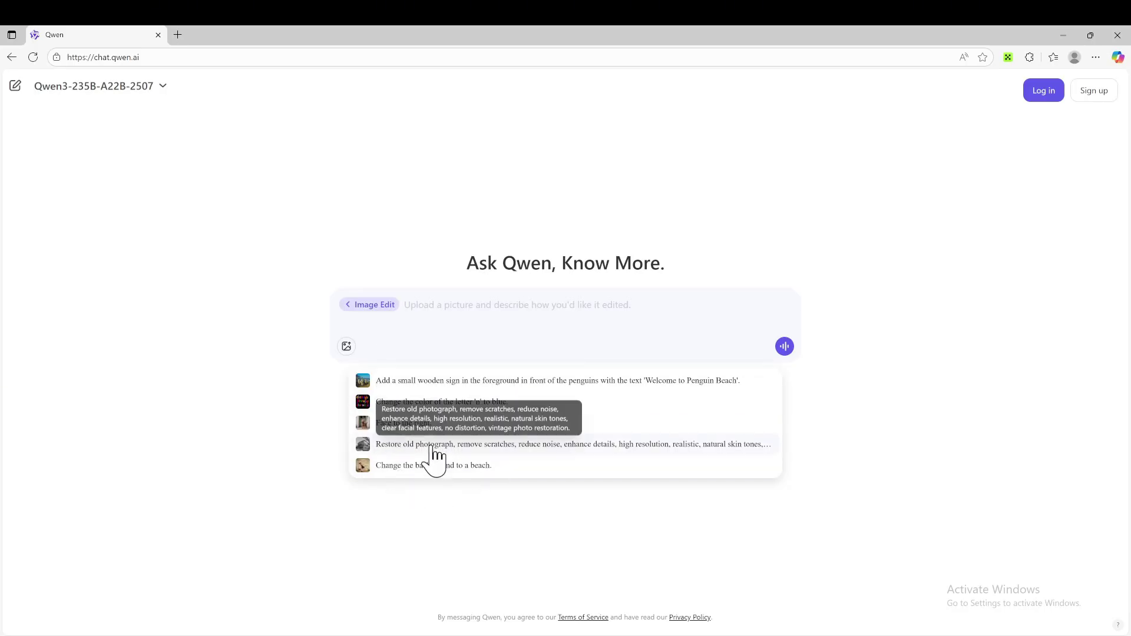
click(346, 347)
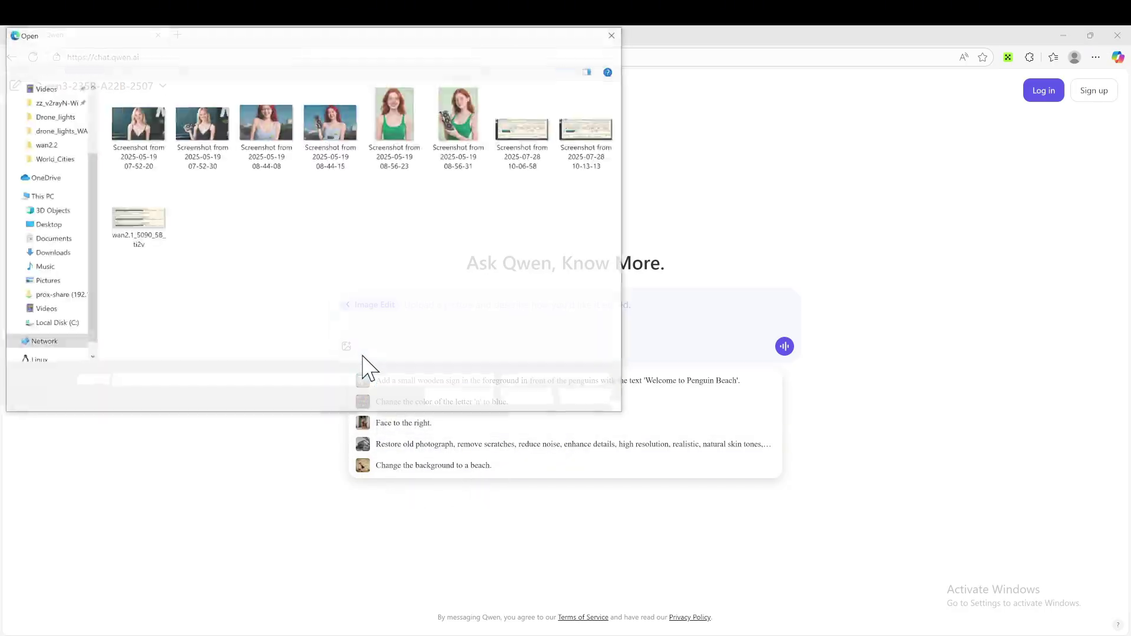
drag(382, 47, 545, 229)
scroll(187, 333, up, 1)
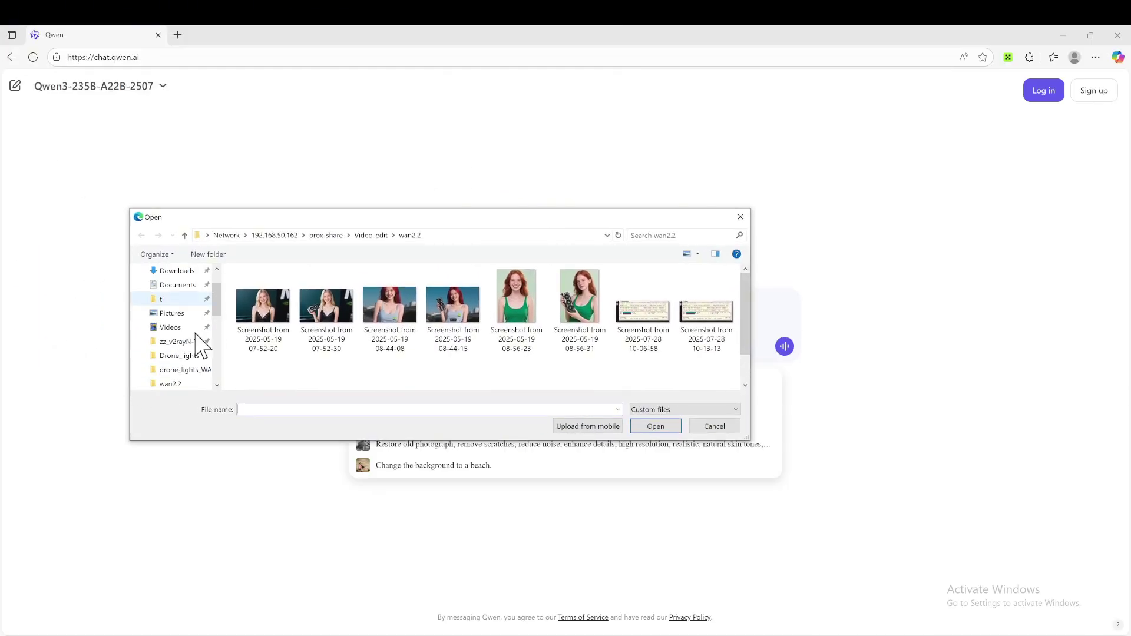
scroll(198, 344, up, 1)
click(173, 294)
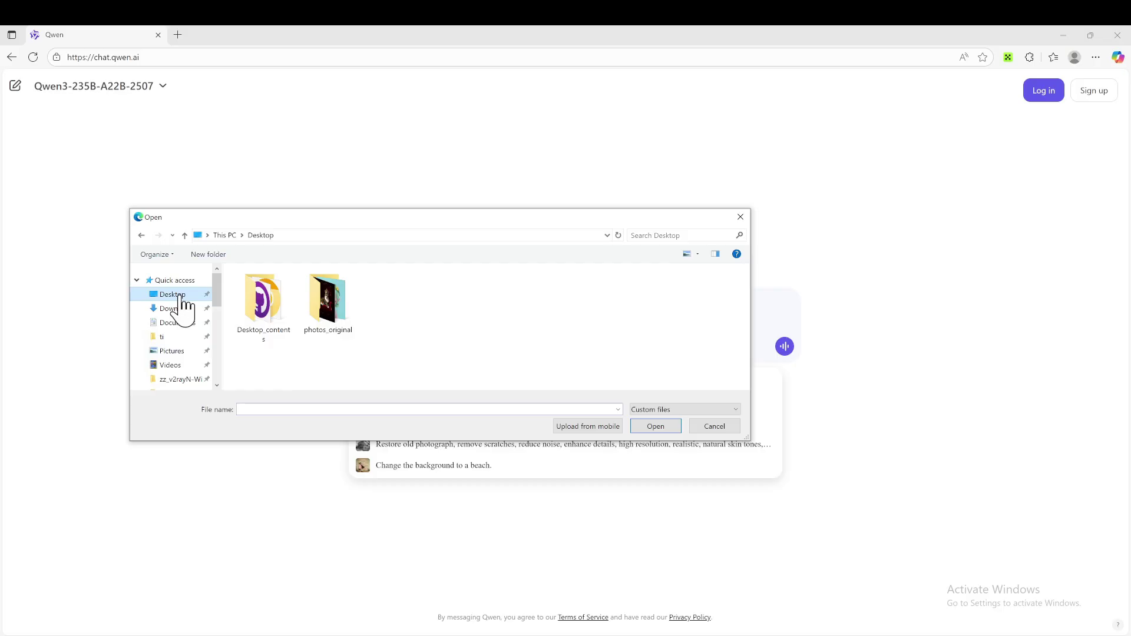
double_click(332, 302)
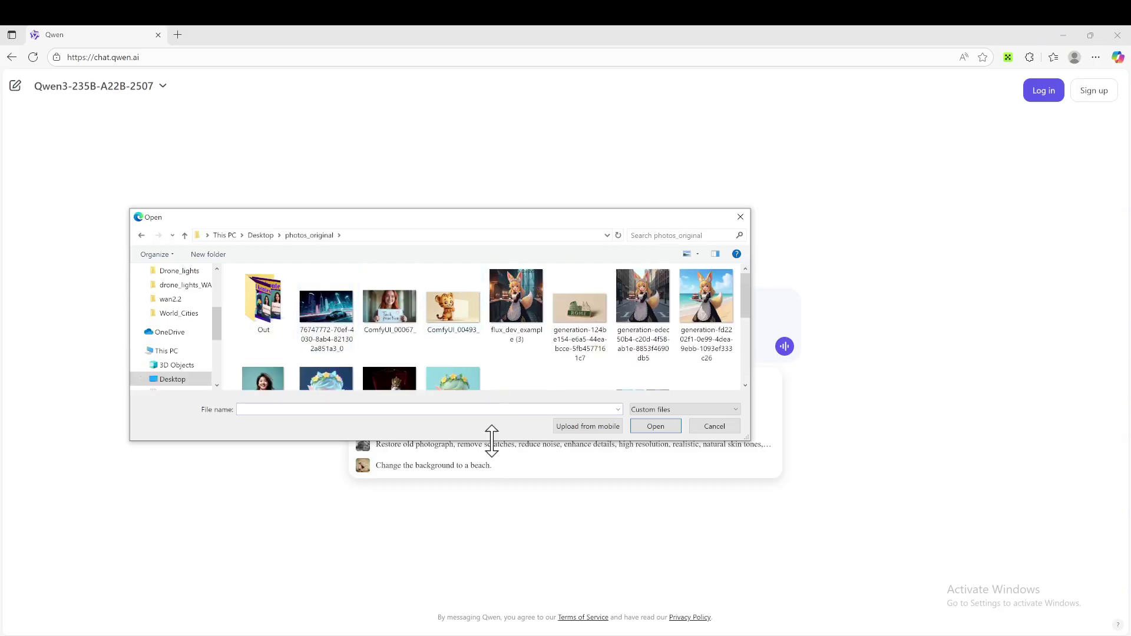
drag(493, 443, 492, 534)
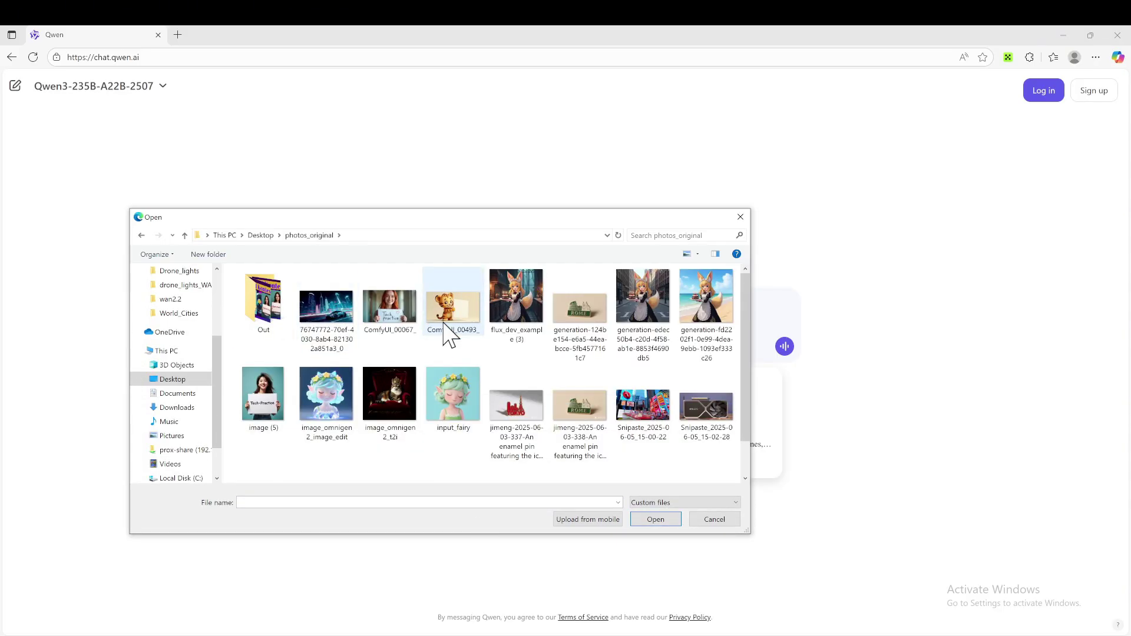
click(391, 318)
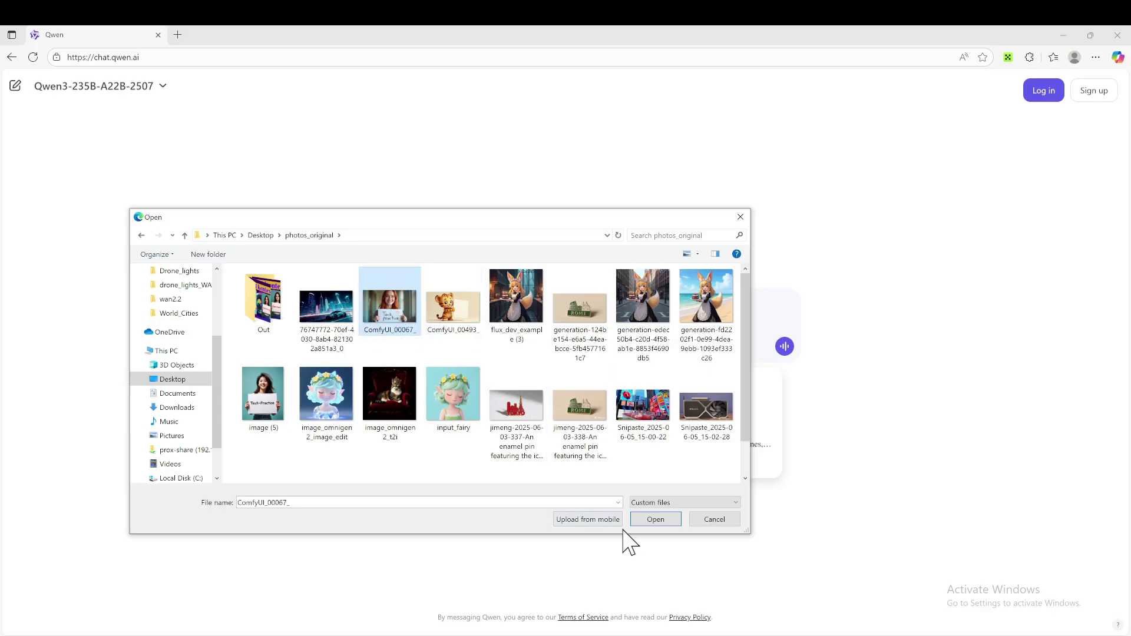
click(666, 520)
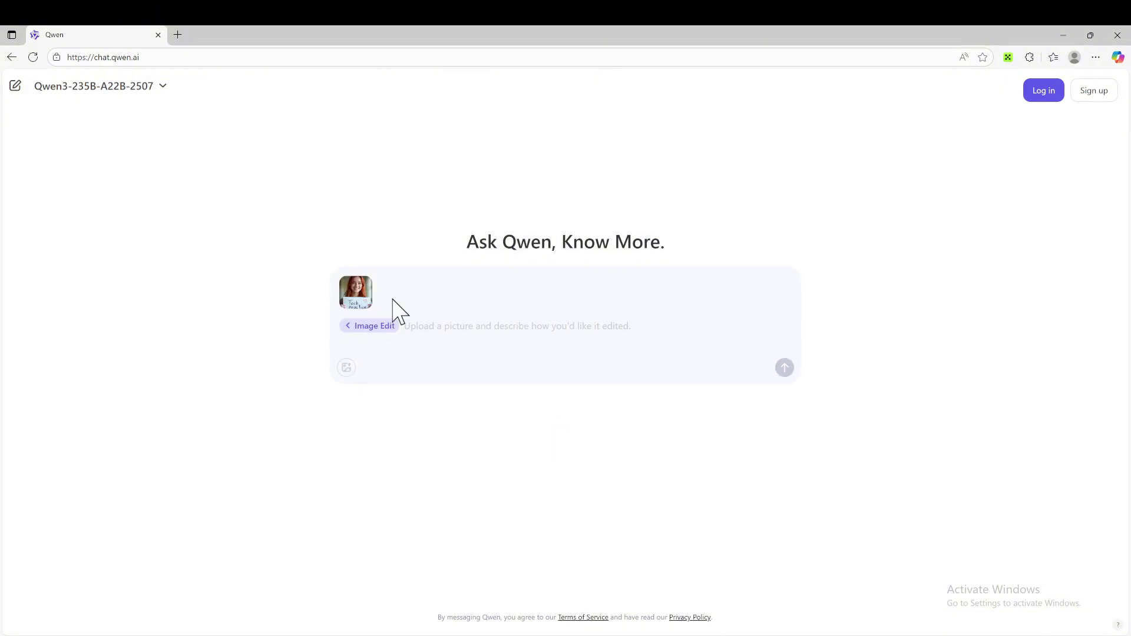
Send the Image Edit prompt 'change the text color to Yellow on the sign' with the photo
click(353, 301)
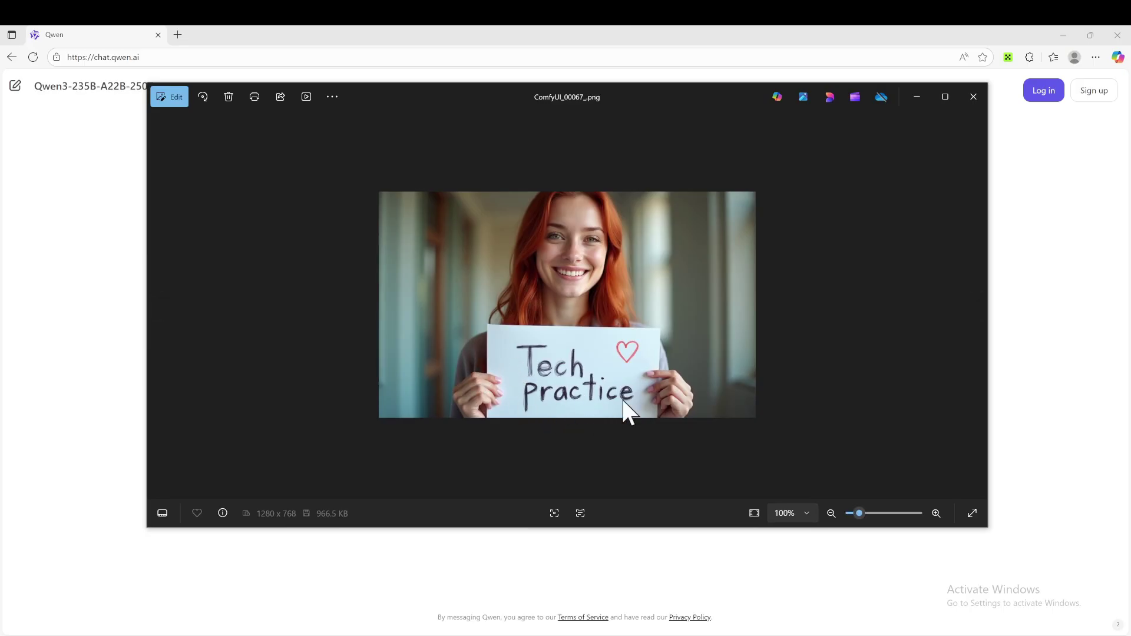
key(alt+Tab)
text(change the s)
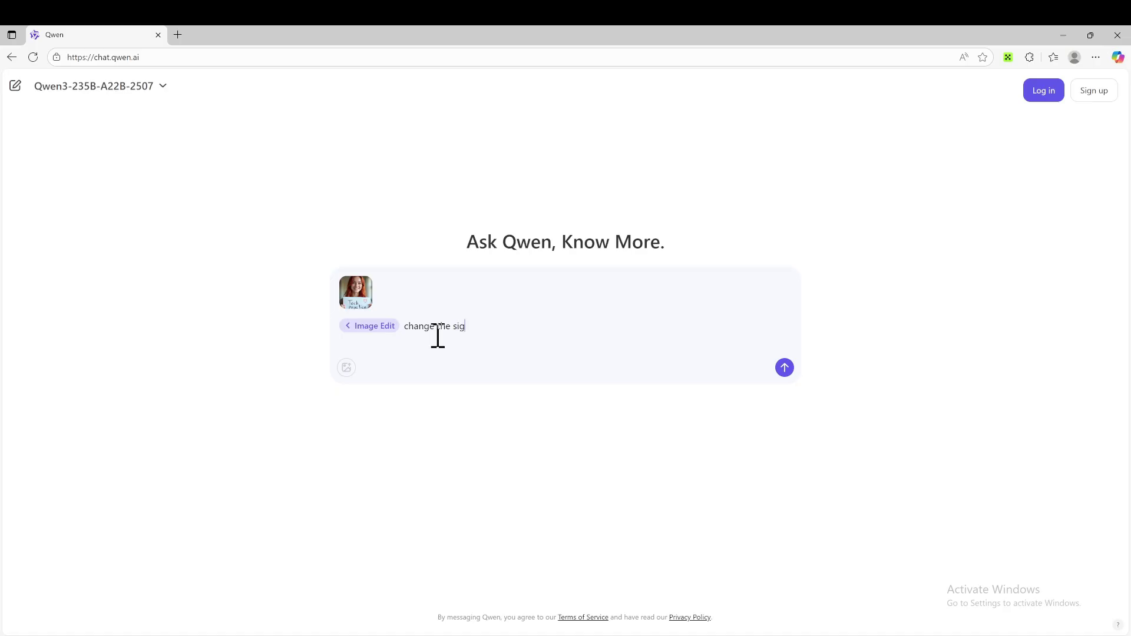
key(BackSpace)
key(BackSpace)
key(BackSpace)
text(gn)
key(ctrl+plus)
key(ctrl+plus)
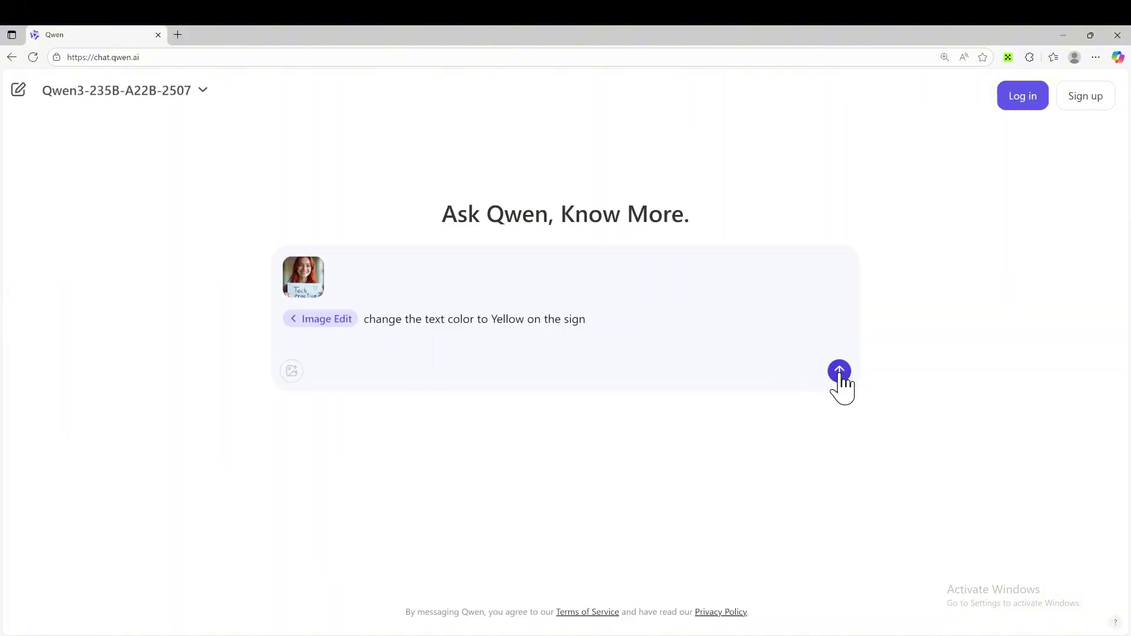
click(839, 372)
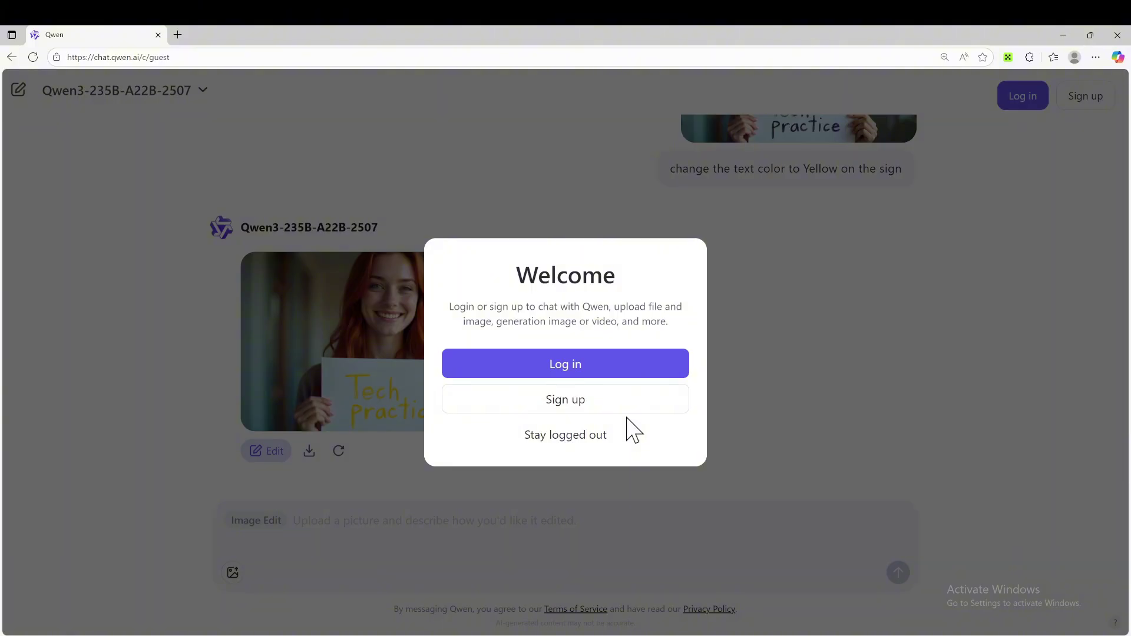
Continue logged out and download the yellow-text result as 1755543559.png
click(588, 439)
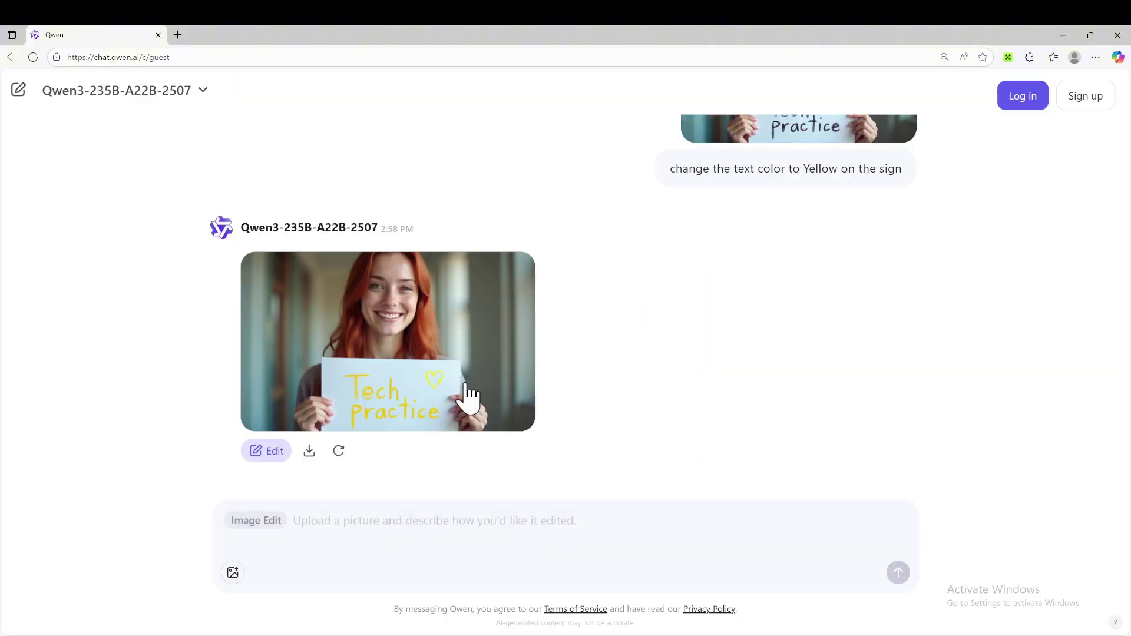
scroll(548, 403, up, 3)
scroll(697, 412, down, 3)
scroll(595, 397, up, 3)
scroll(804, 381, down, 2)
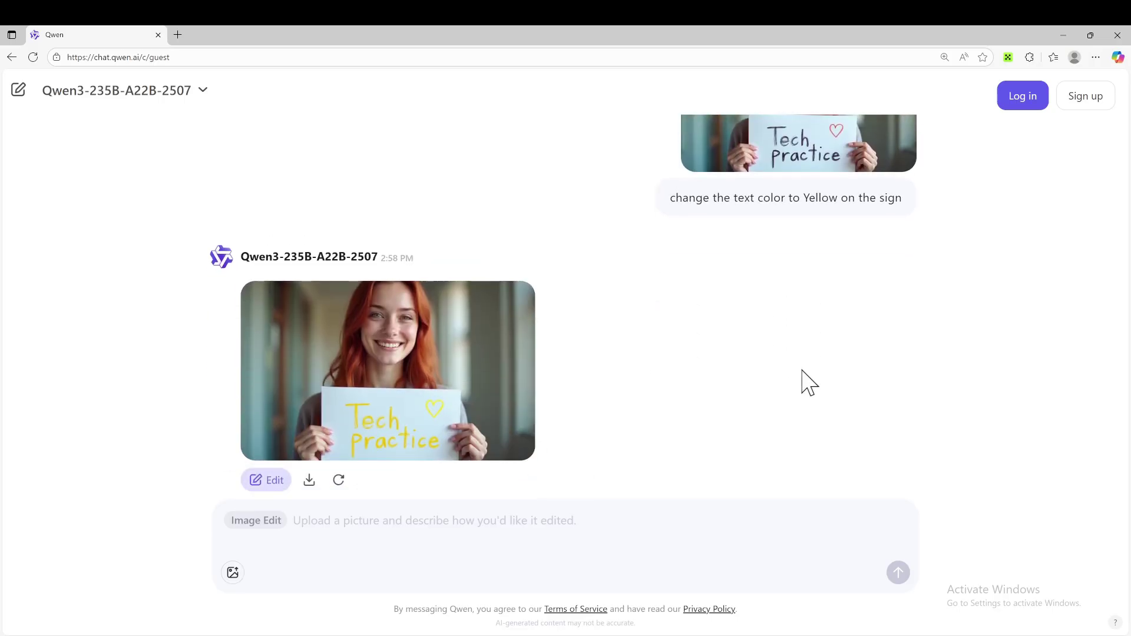
scroll(801, 380, up, 2)
scroll(801, 380, down, 2)
click(373, 389)
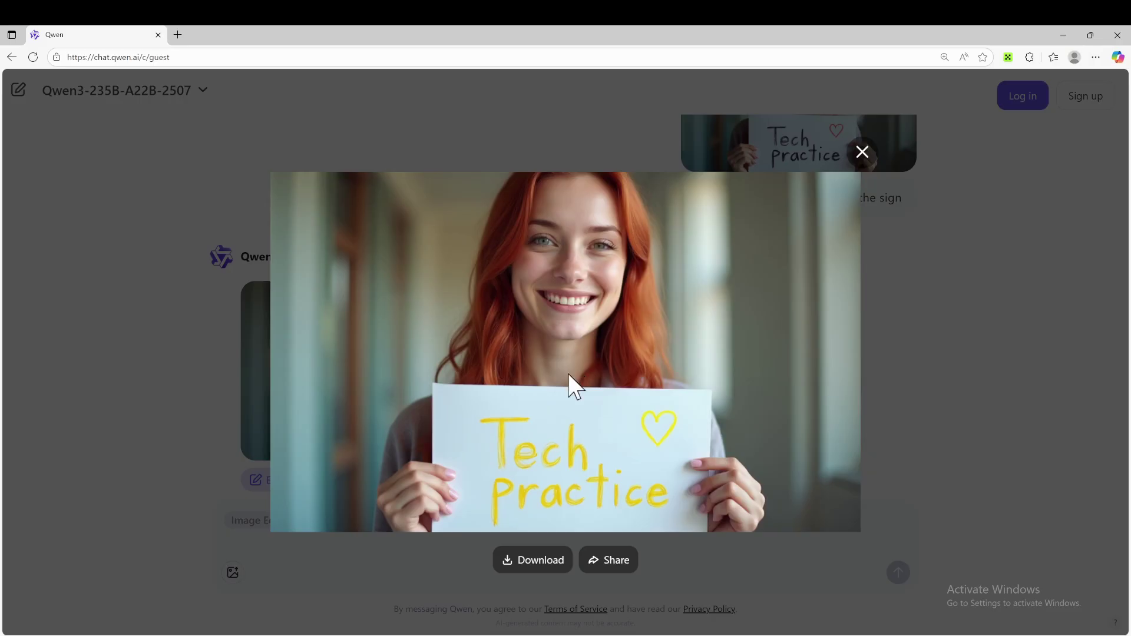
click(532, 562)
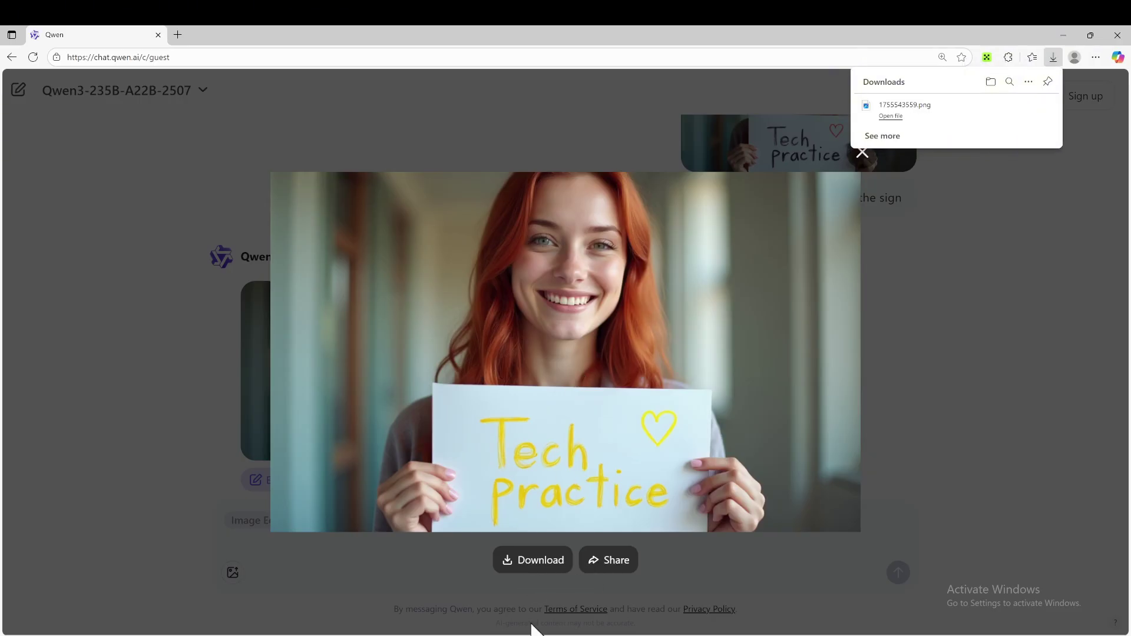
Open 1755543559.png beside the original ComfyUI_00067_.png to compare the sign text colors
click(900, 111)
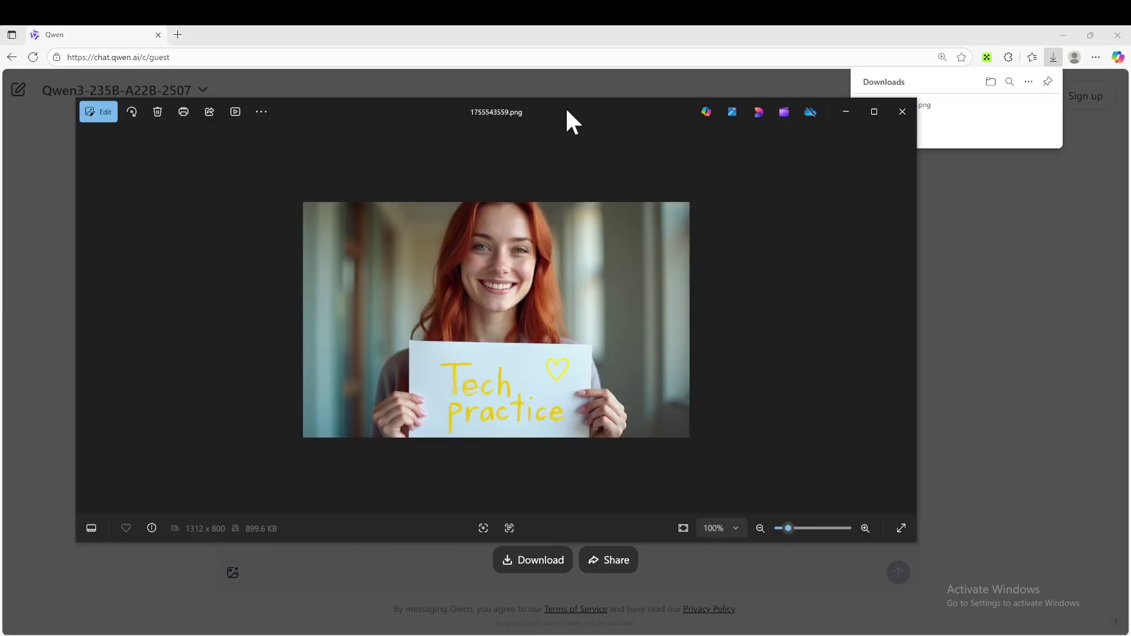
drag(567, 110, 316, 126)
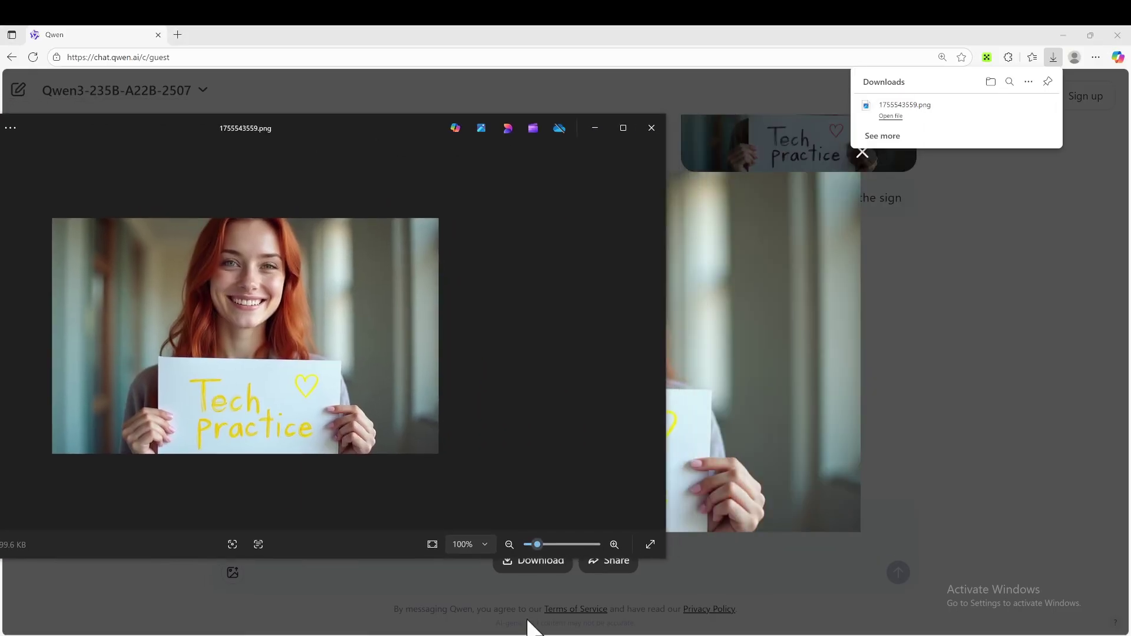
click(473, 625)
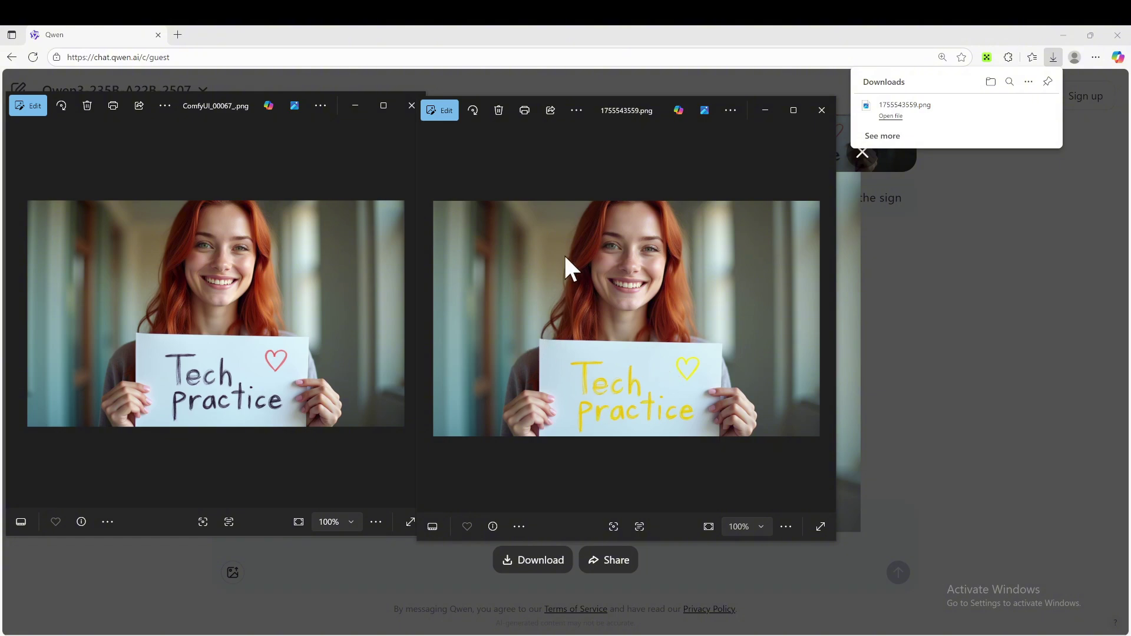
Return to Qwen Chat and start uploading a new image through the file picker
click(235, 581)
click(233, 574)
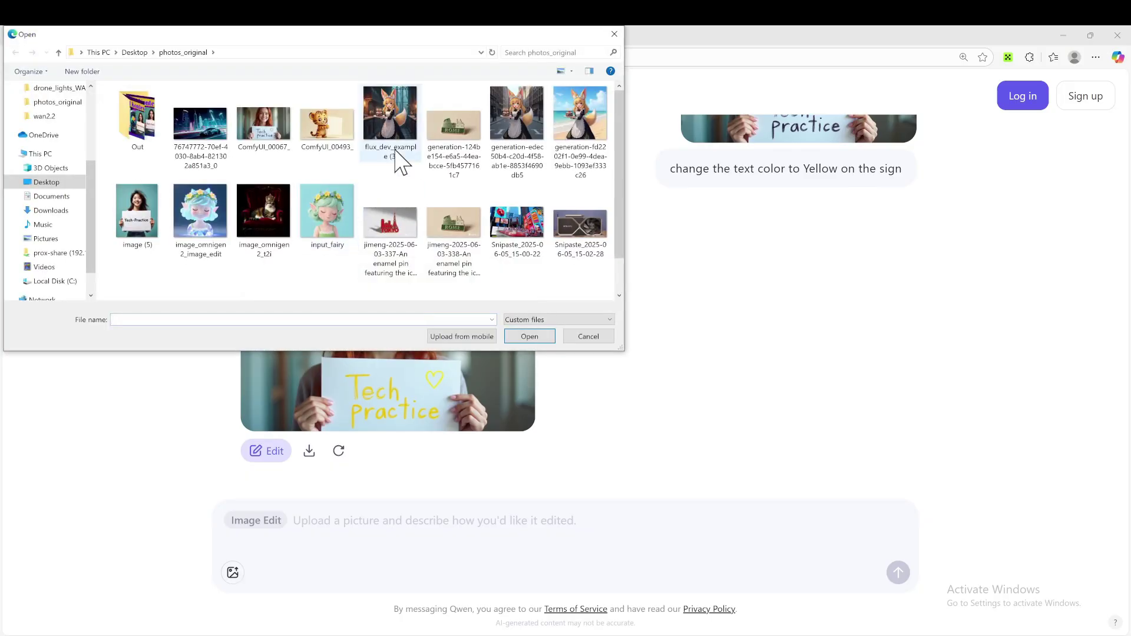
drag(432, 43, 495, 215)
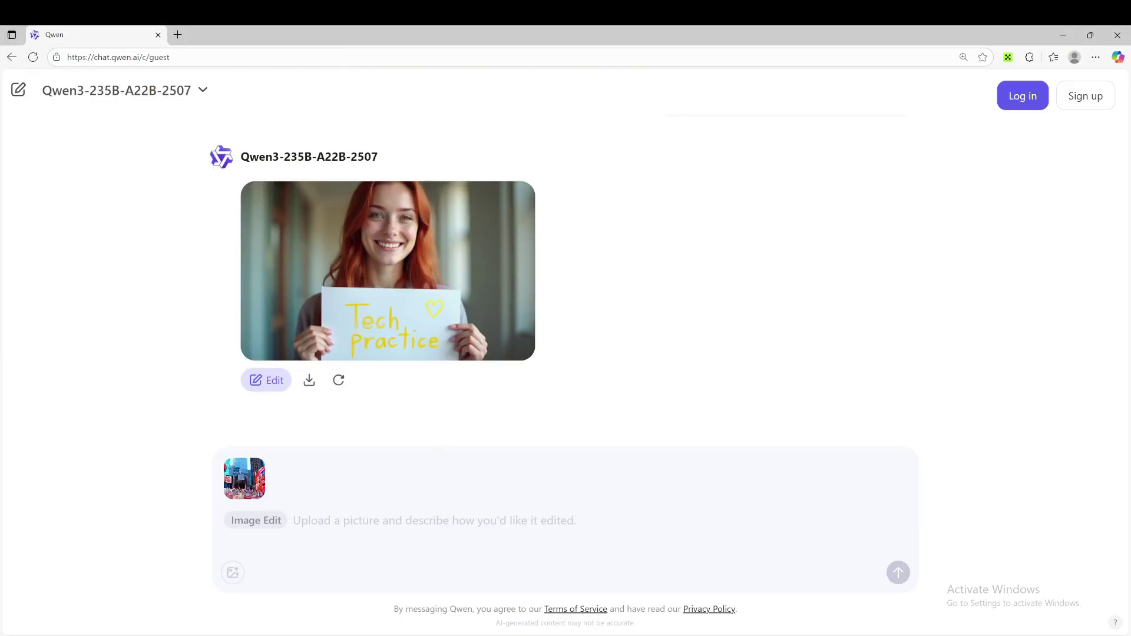
click(243, 635)
Open Snipaste_2025-06-05_15-00-22.png from photos_original in Photos and minimize the Explorer window
click(289, 610)
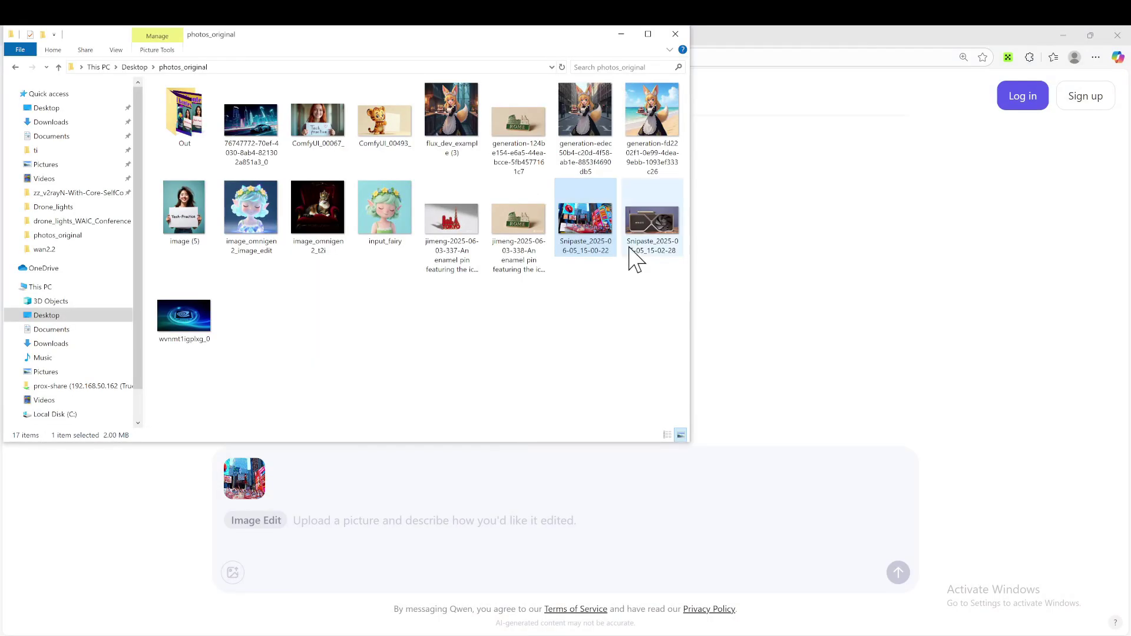
double_click(591, 218)
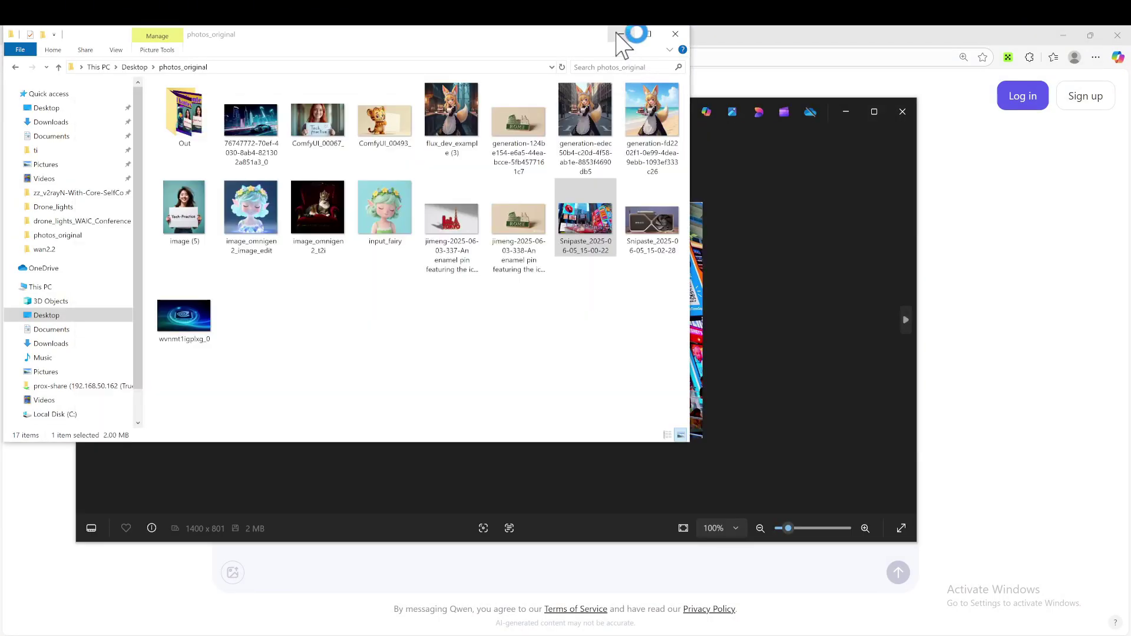
click(621, 34)
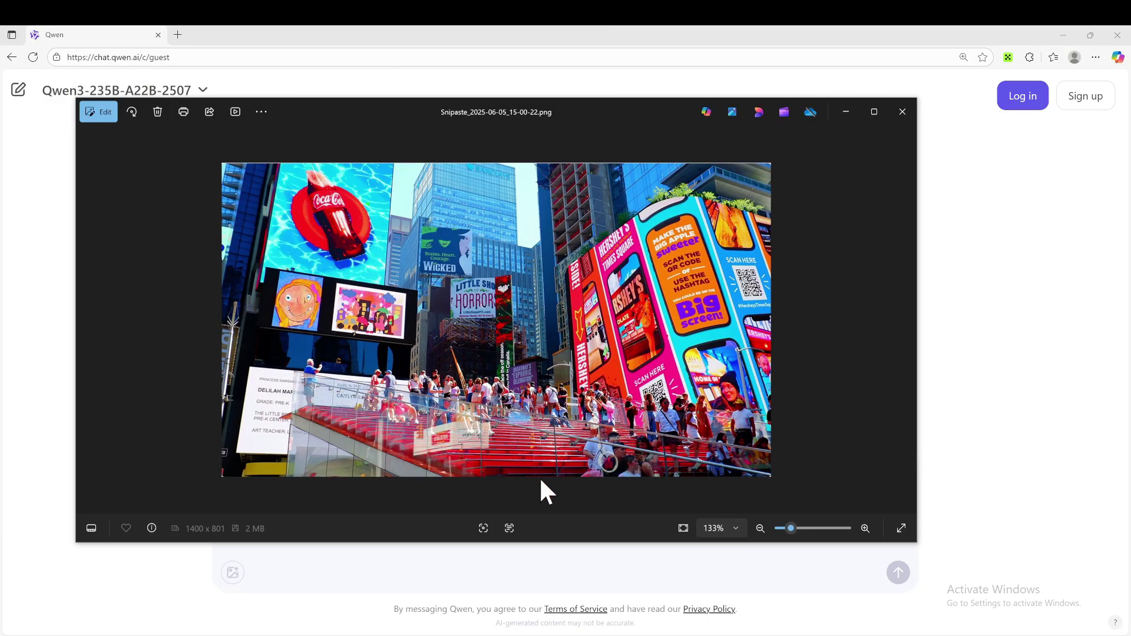
scroll(659, 491, down, 1)
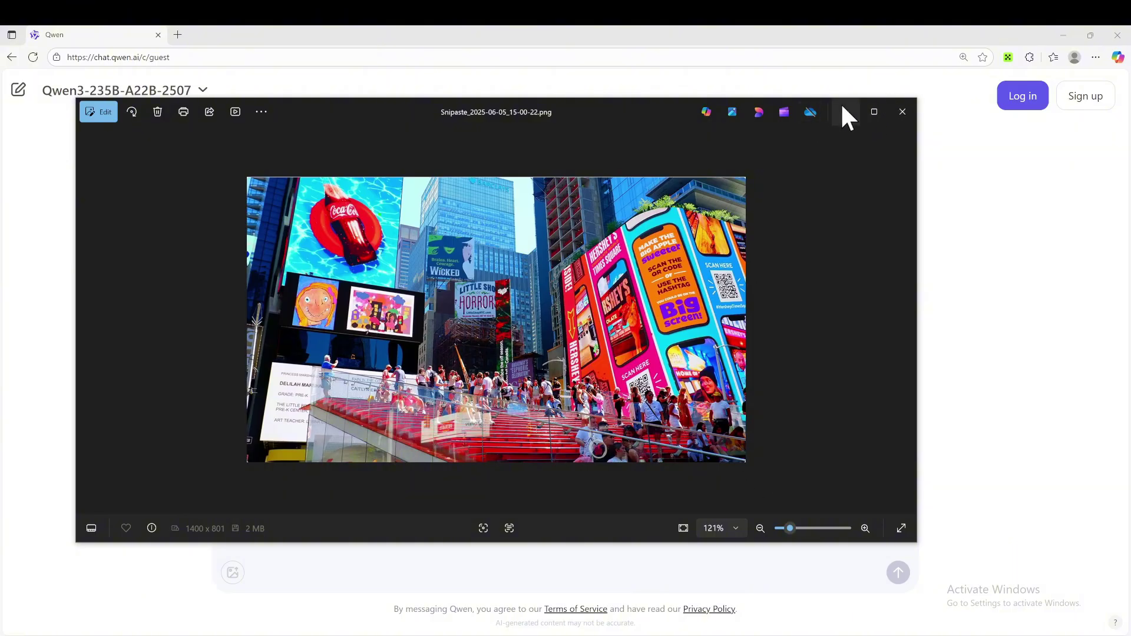
Send the prompt 'remove all the persons on that red stair' with the Times Square photo
click(846, 112)
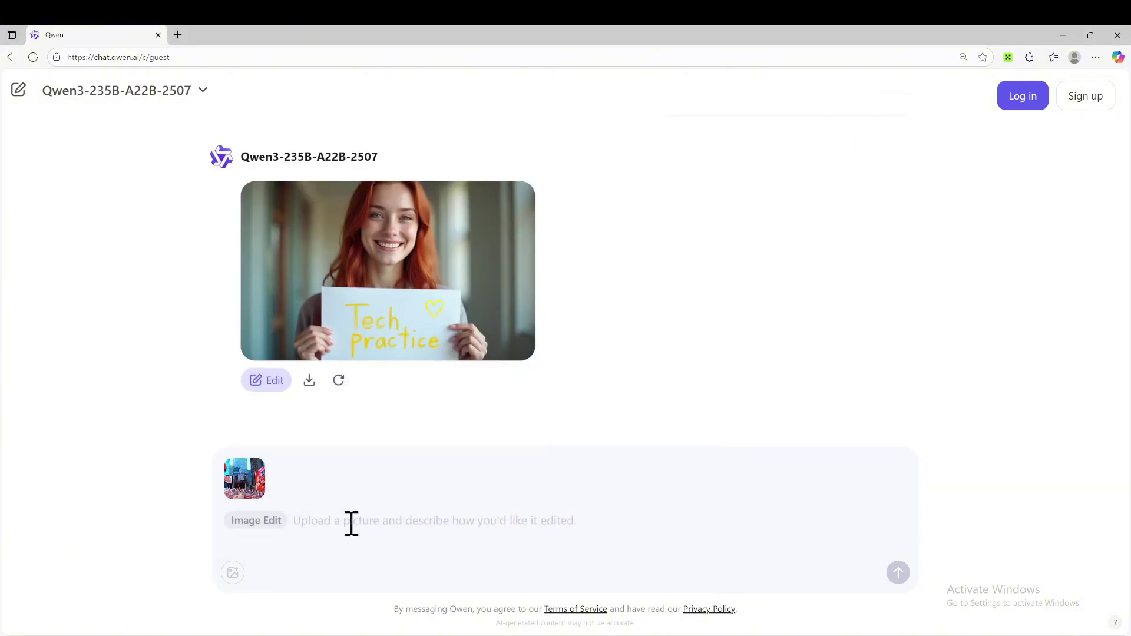
text(remove al)
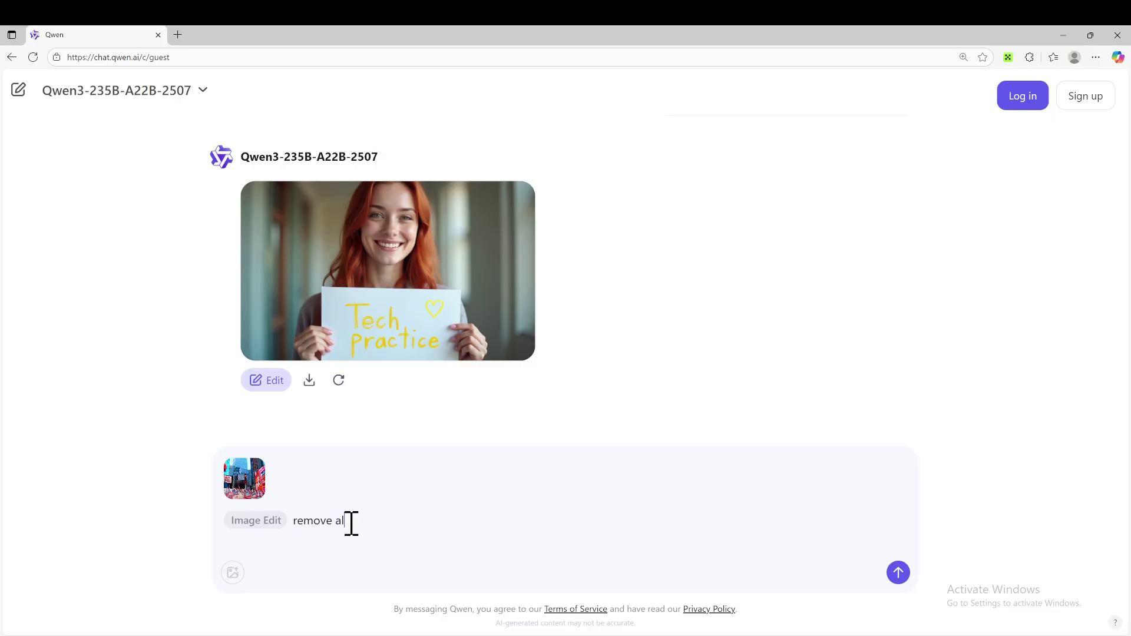
text(l the persons on that red stair)
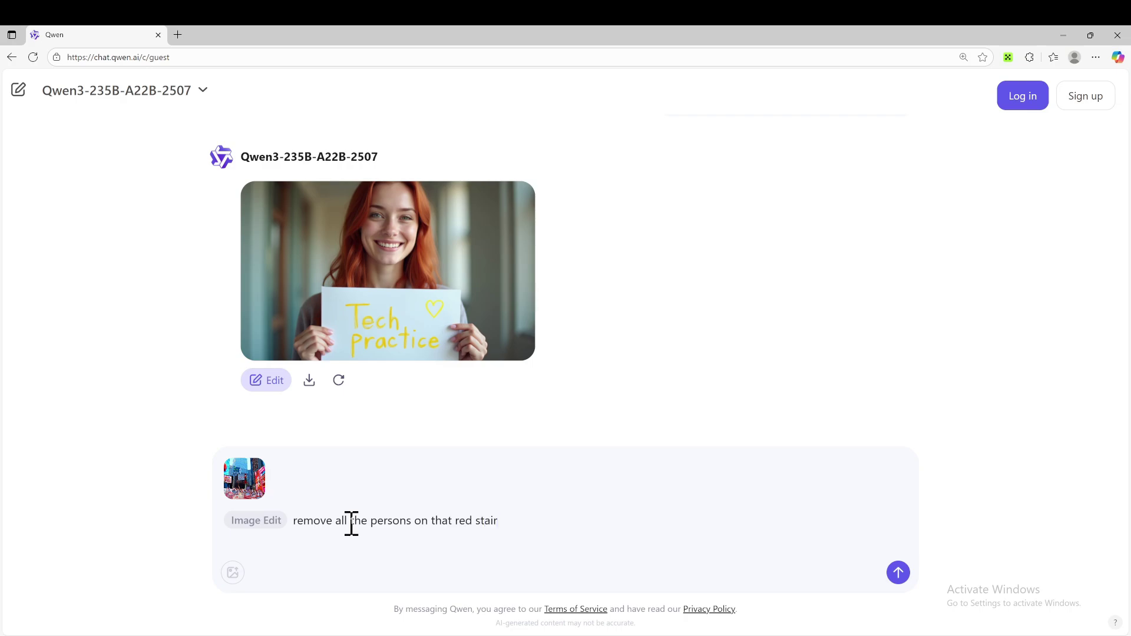
click(898, 574)
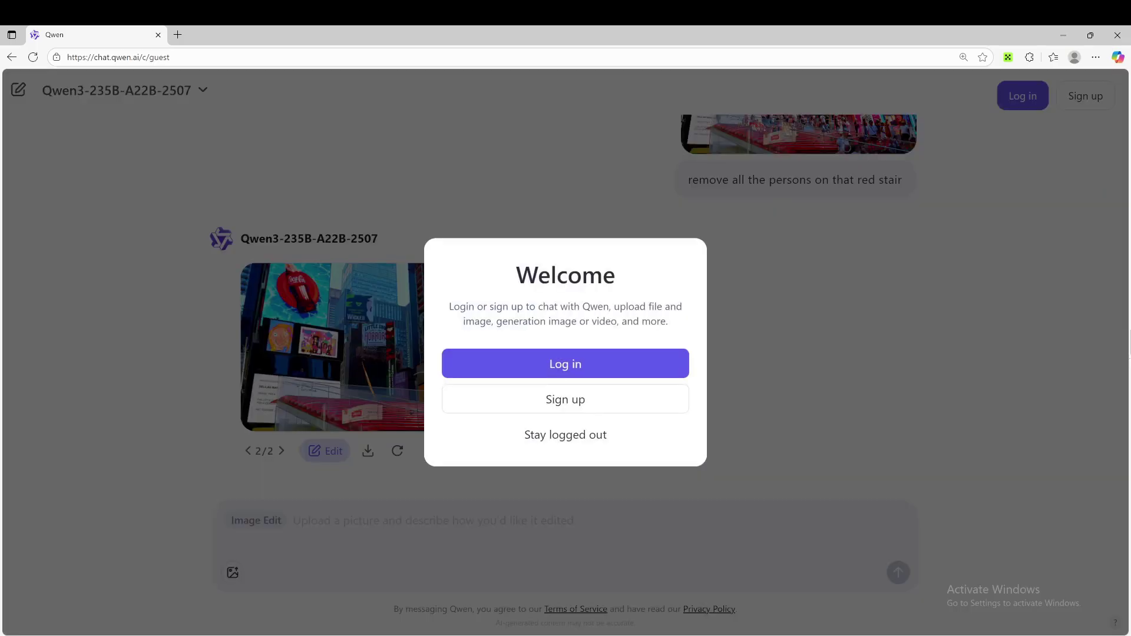
Dismiss the login prompt as a guest and download the people-free Times Square image
click(578, 436)
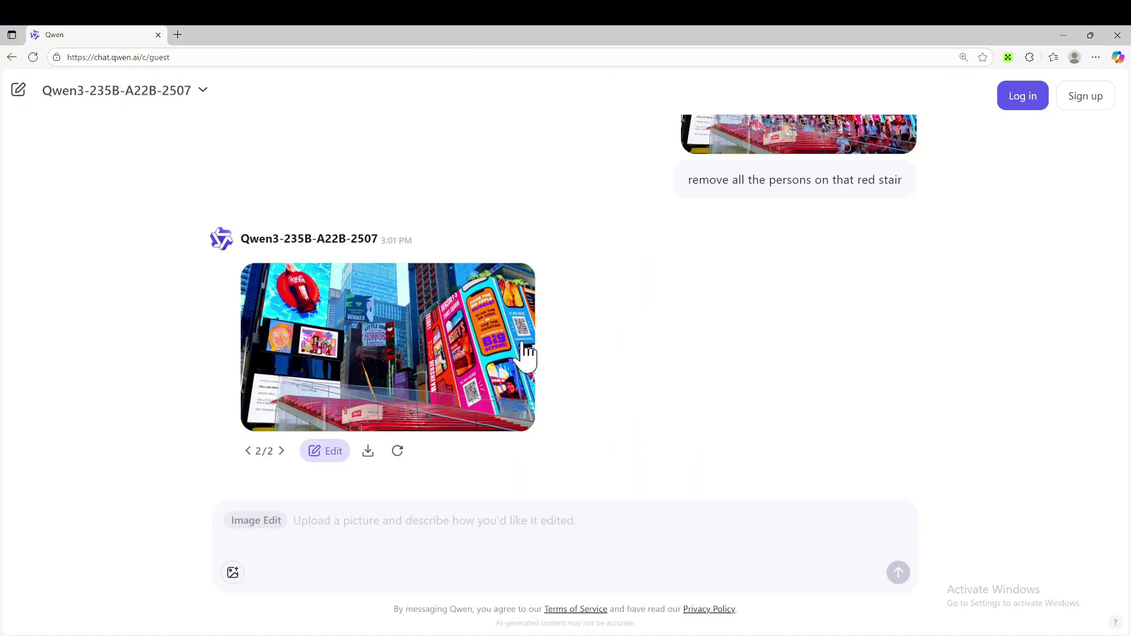
scroll(623, 379, up, 2)
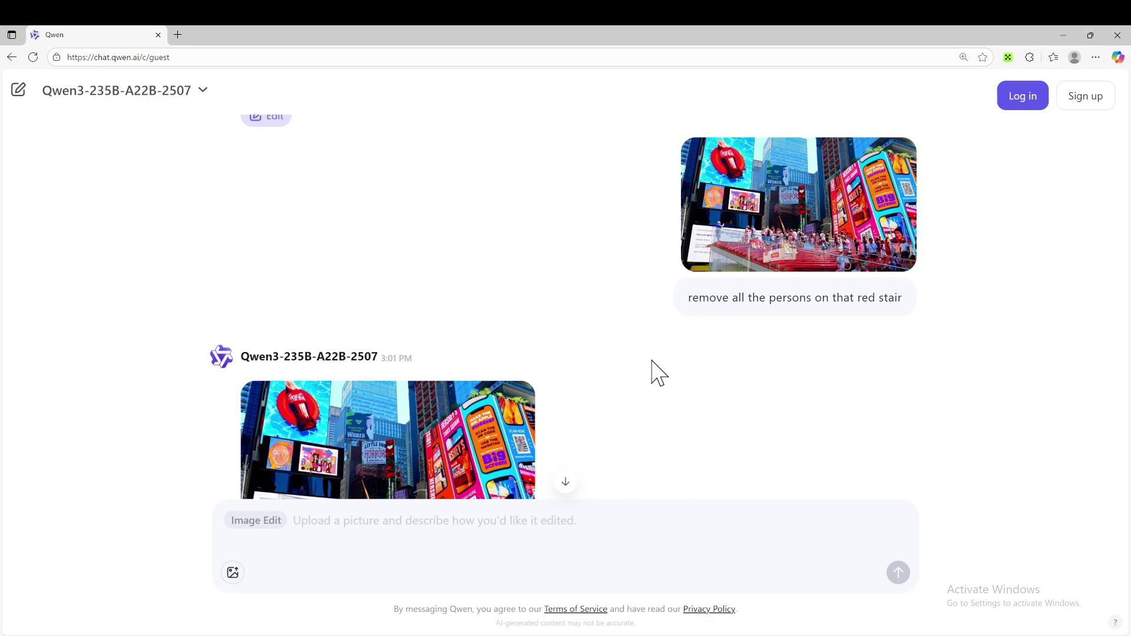
scroll(653, 362, up, 2)
scroll(653, 363, down, 4)
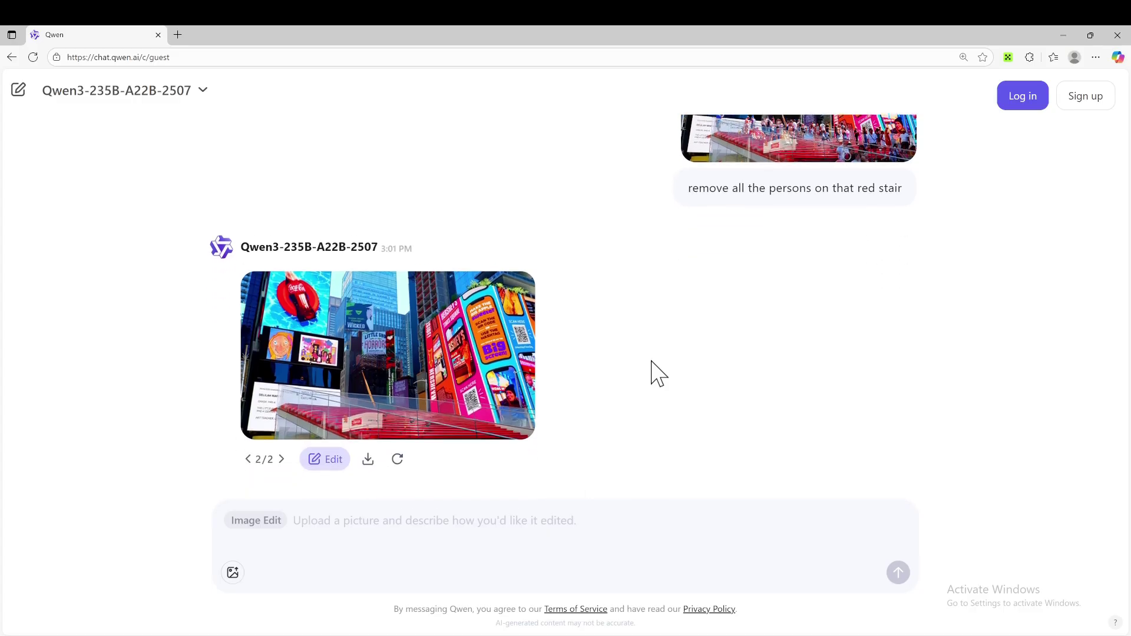
scroll(652, 368, up, 2)
scroll(651, 371, down, 2)
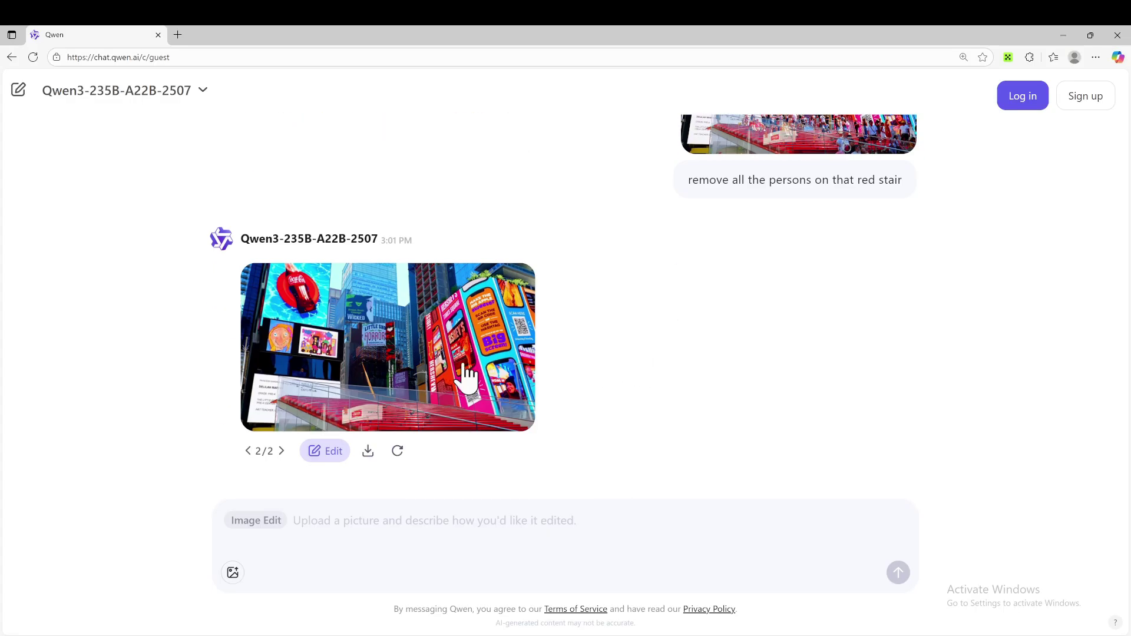
click(367, 452)
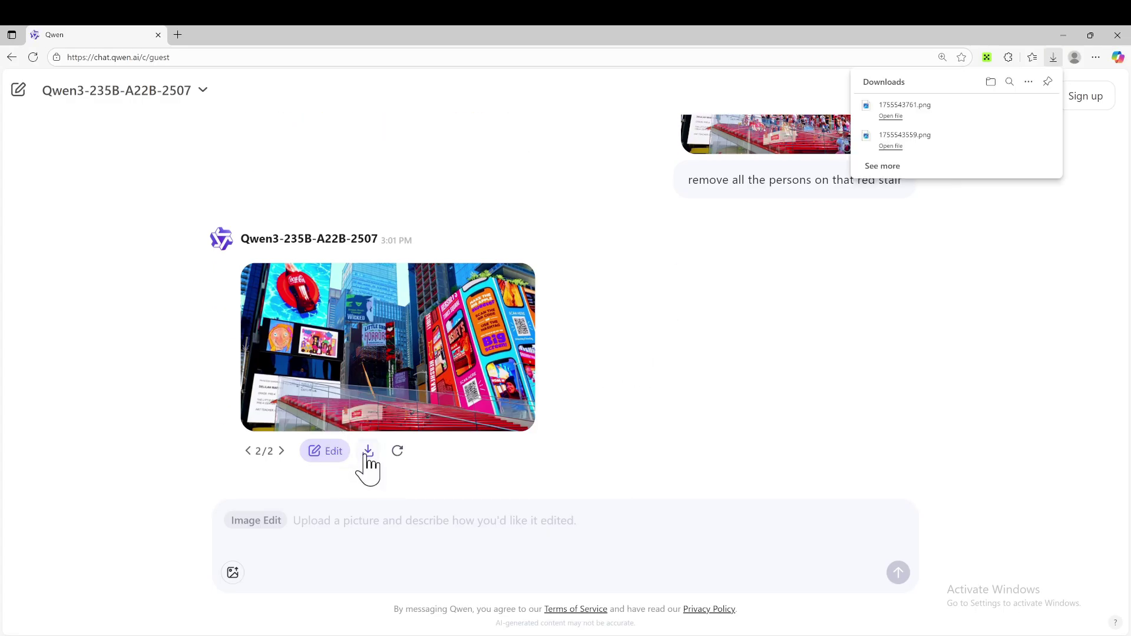
Open 1755543761.png in Photos next to the original Snipaste_2025-06-05_15-00-22.png window
click(1019, 111)
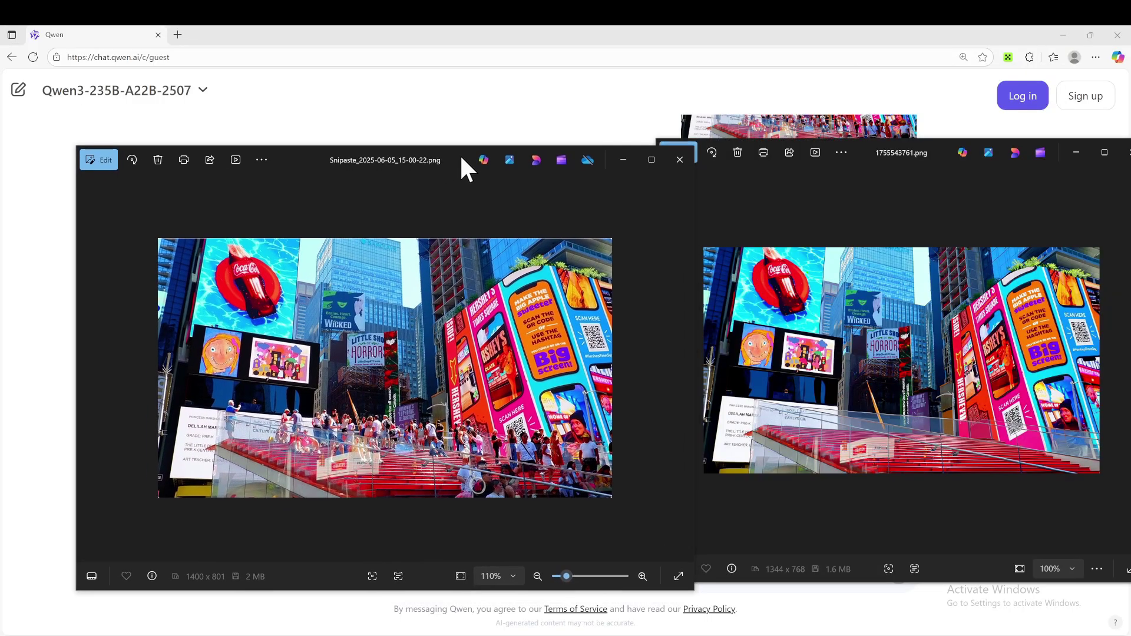
drag(462, 158, 467, 158)
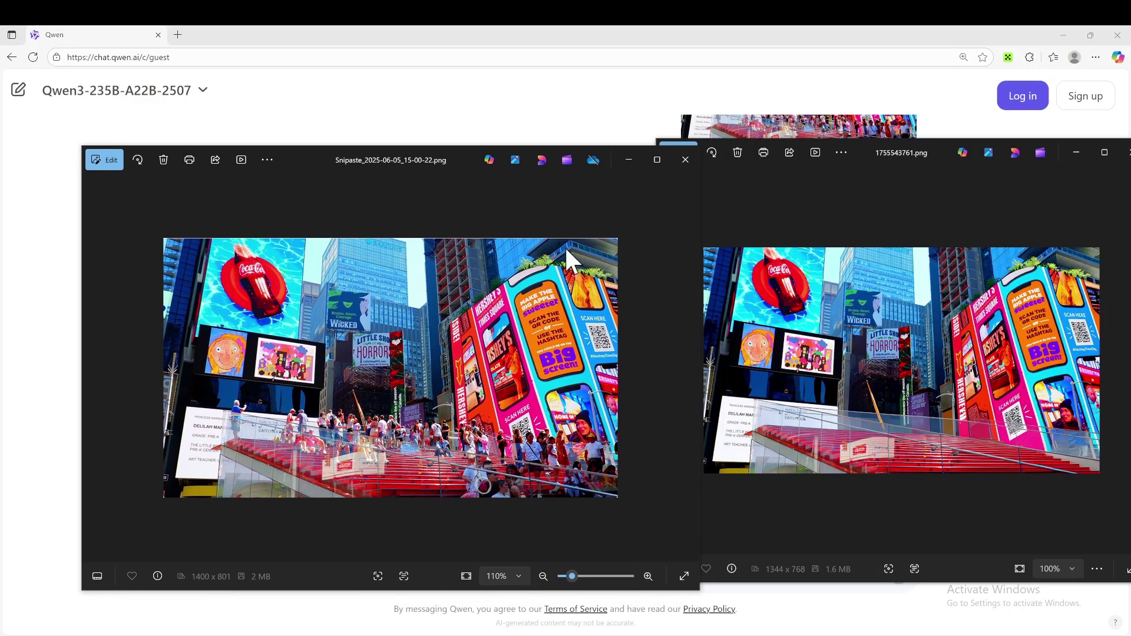
click(886, 153)
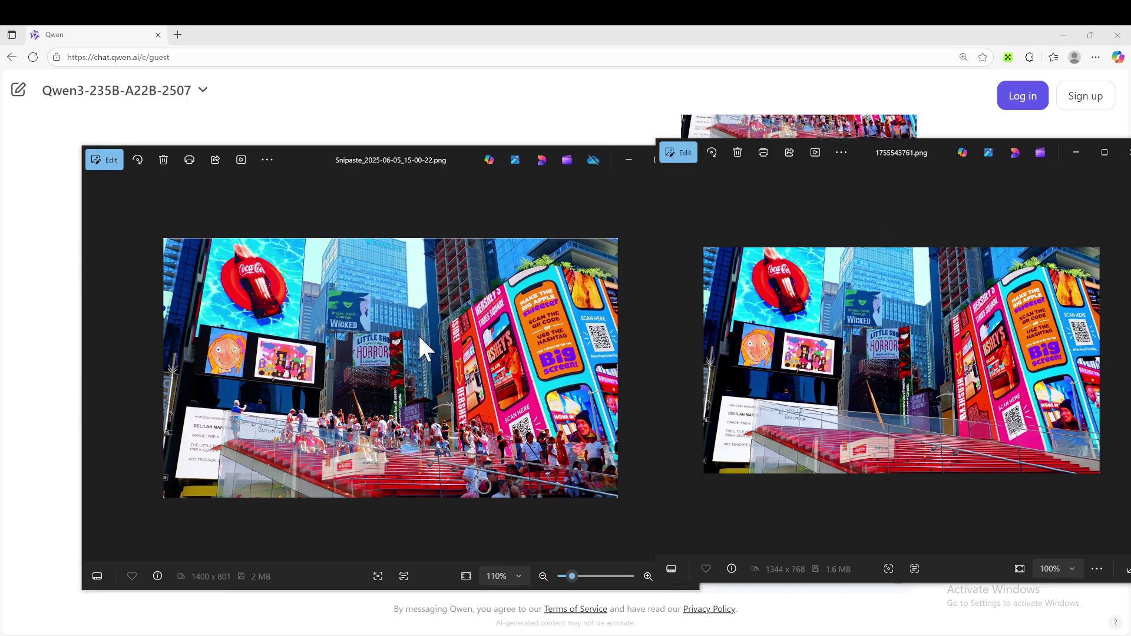
Place the crowded original and the empty-stairs edit side by side to compare them
drag(498, 166, 398, 146)
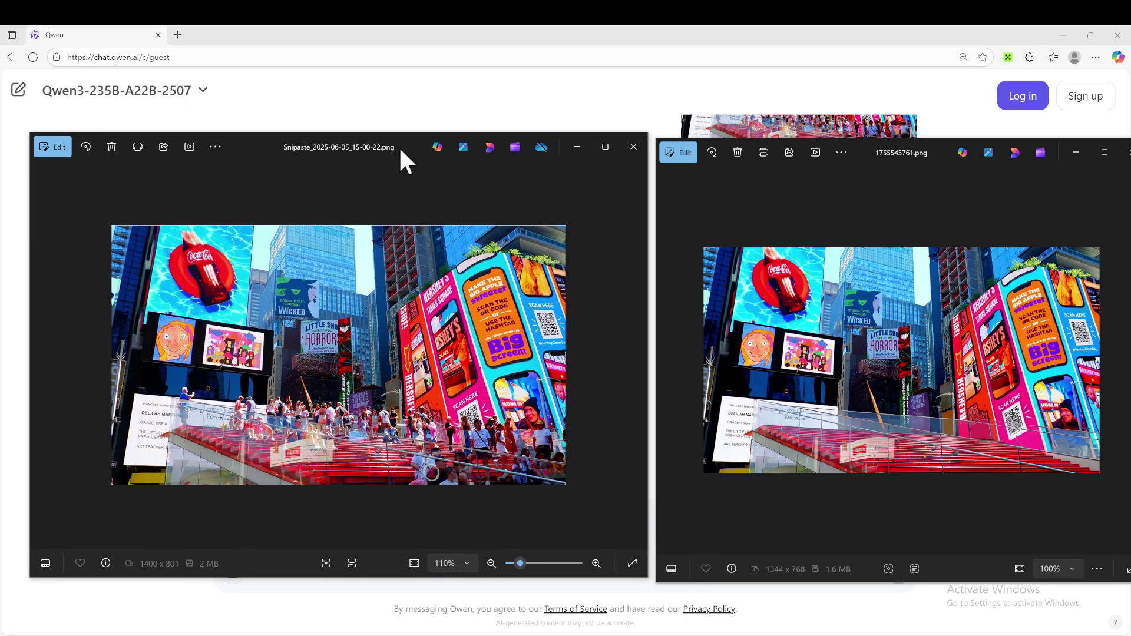
drag(909, 157, 819, 145)
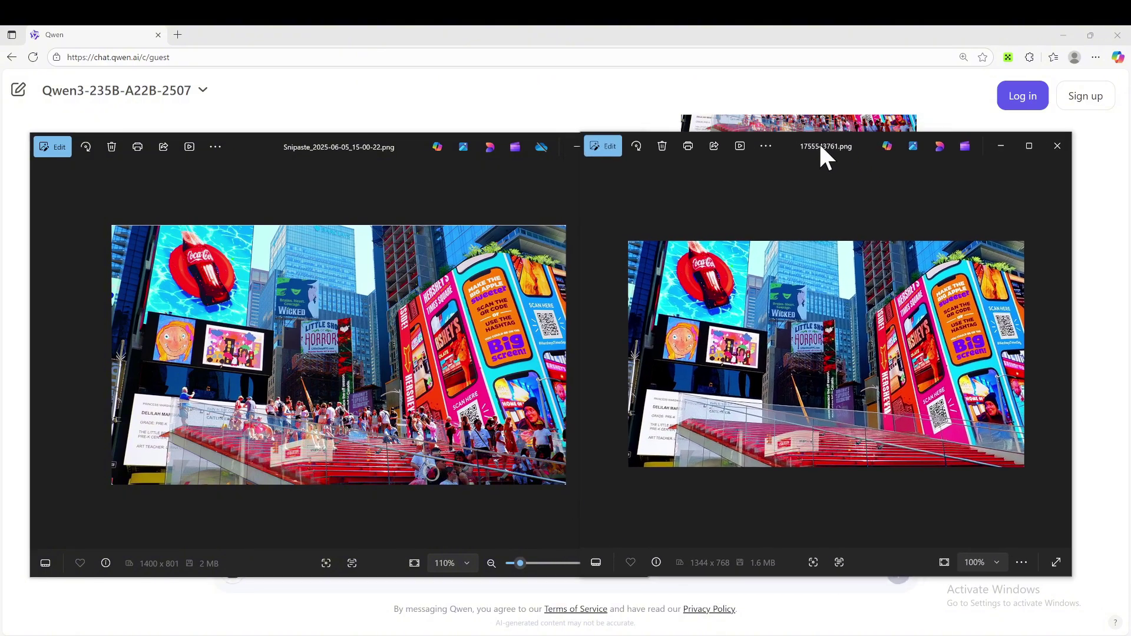
scroll(787, 383, up, 2)
scroll(785, 372, down, 1)
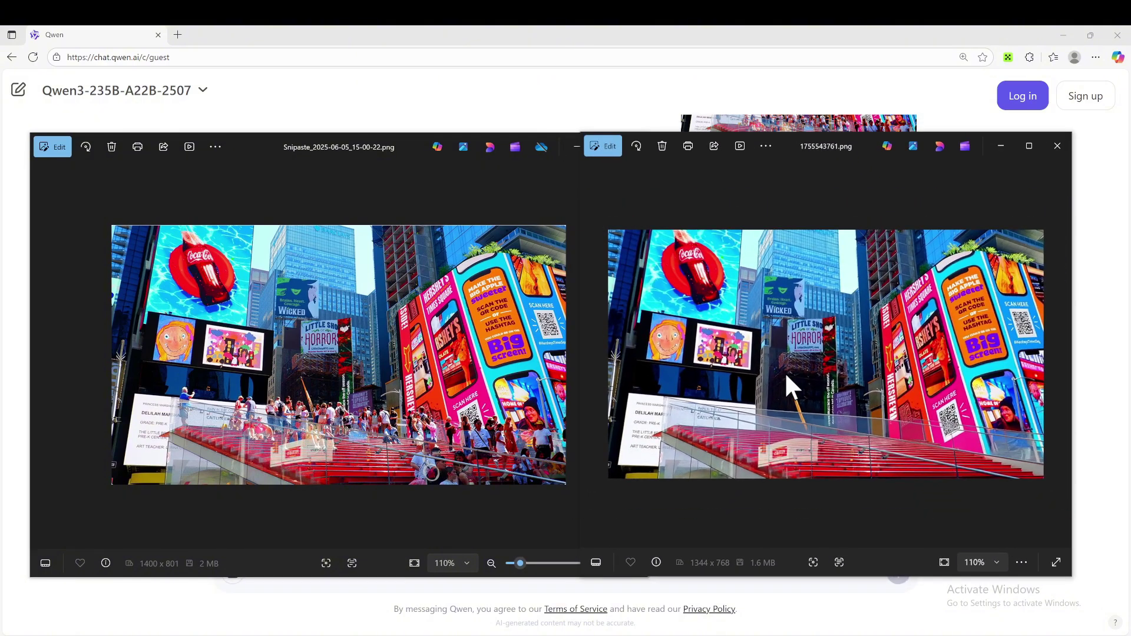
scroll(785, 372, up, 1)
scroll(783, 370, down, 1)
scroll(783, 369, down, 1)
scroll(782, 370, up, 1)
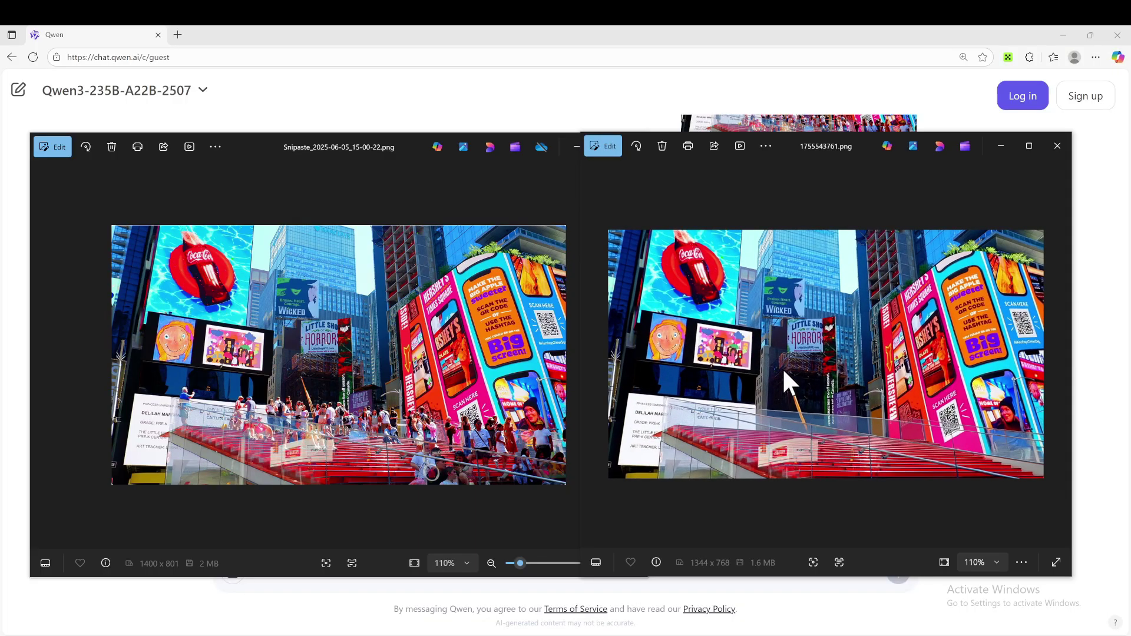